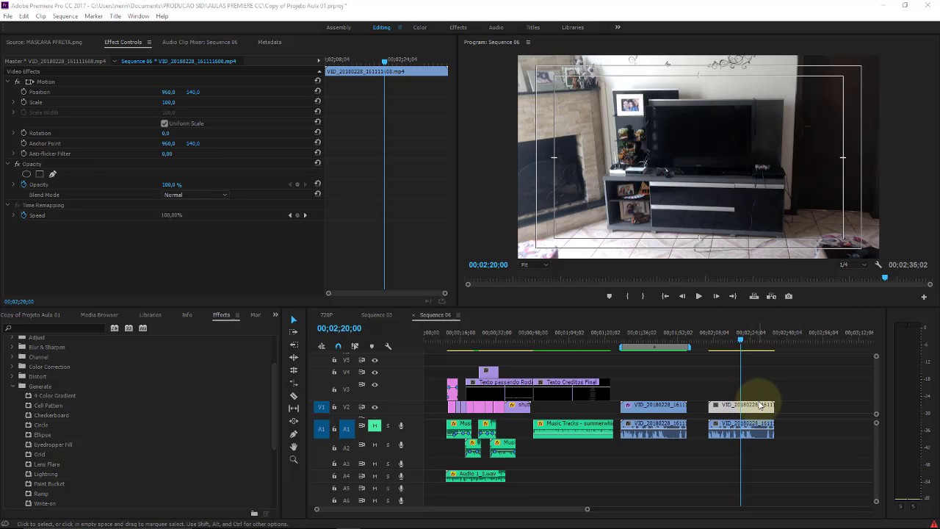
# - Save the project and open Sequence 03 with the autumn forest title frame
pyautogui.hotkey('ctrl', 's')
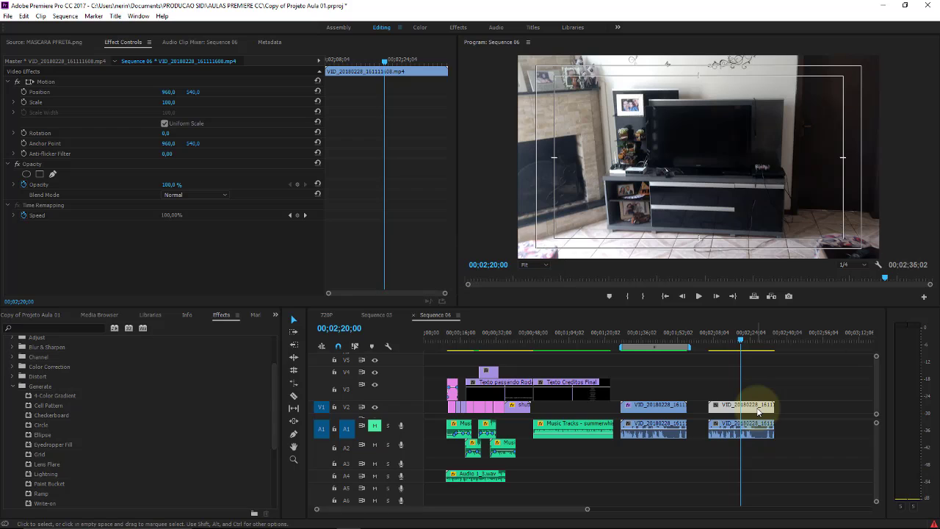
pyautogui.click(11, 390)
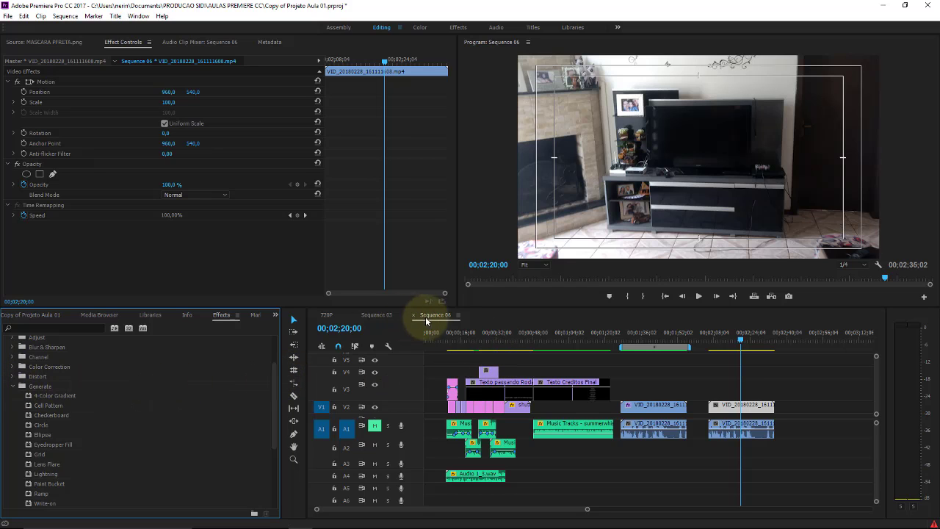
pyautogui.click(392, 315)
# - At 00;00;02;08, apply the Generate > 4-Color Gradient effect to the V1 Autumn forest clip
pyautogui.click(430, 340)
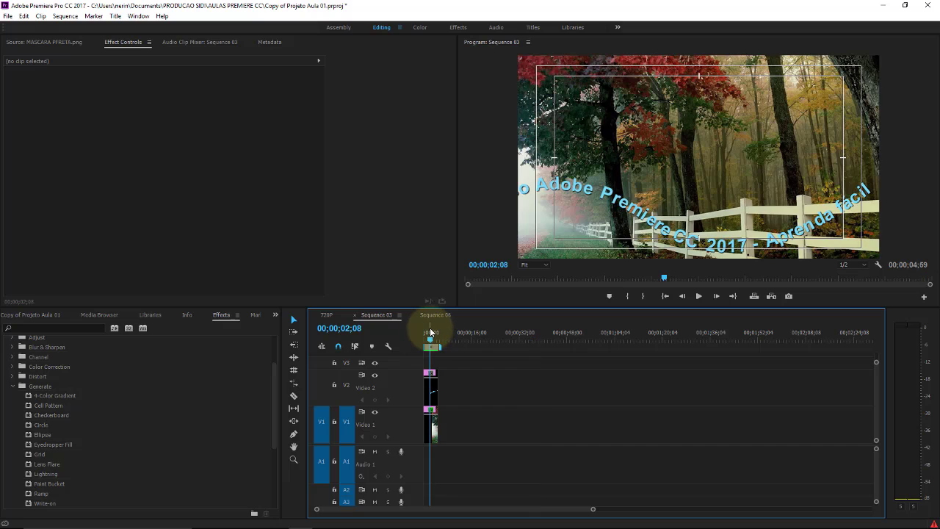
pyautogui.press('=')
pyautogui.press('=')
pyautogui.press('=')
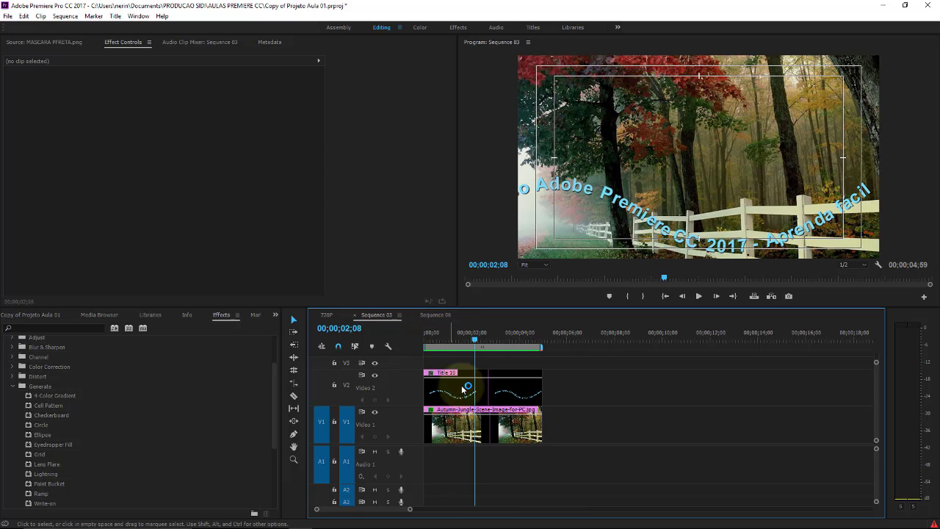
pyautogui.click(467, 400)
pyautogui.click(47, 399)
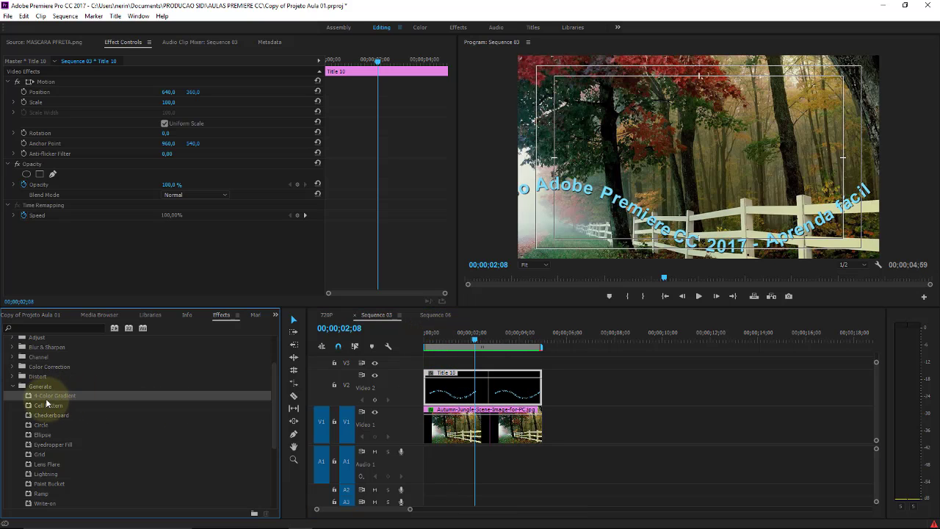
pyautogui.moveTo(40, 400); pyautogui.dragTo(495, 423)
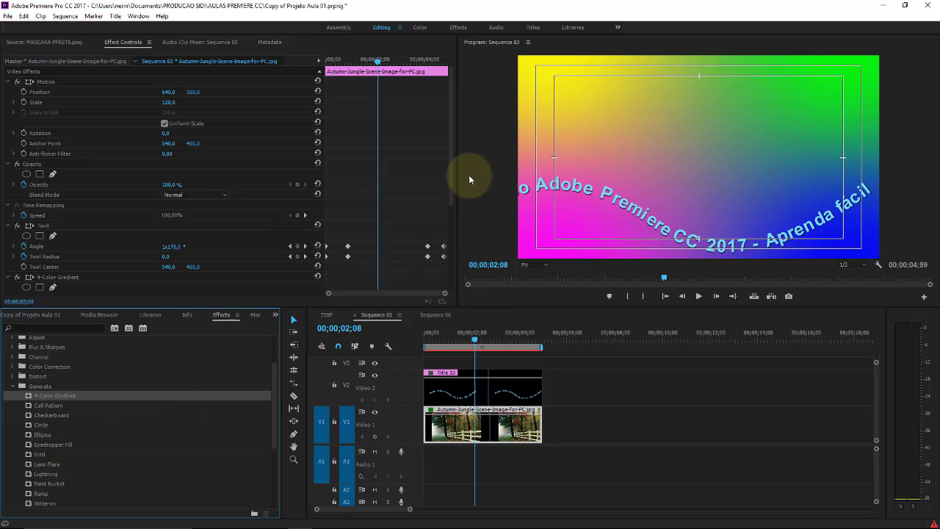
# - Move the gradient's Point 1 left to X 12,0 at the clip start
pyautogui.moveTo(450, 152); pyautogui.dragTo(453, 233)
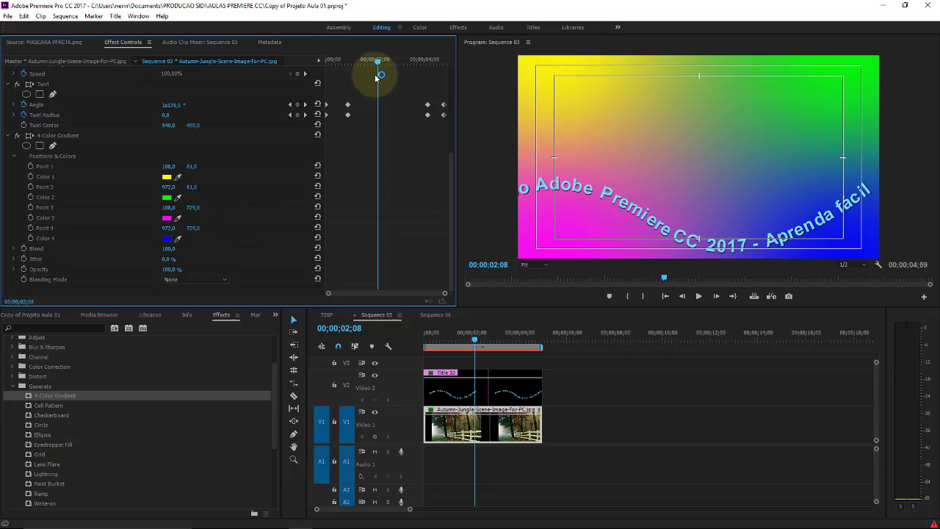
pyautogui.moveTo(378, 59); pyautogui.dragTo(298, 63)
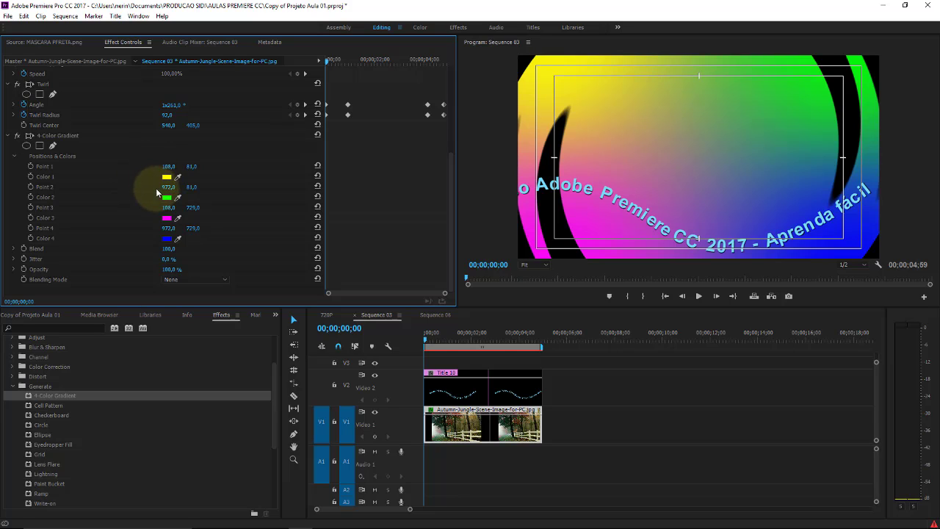
pyautogui.click(63, 186)
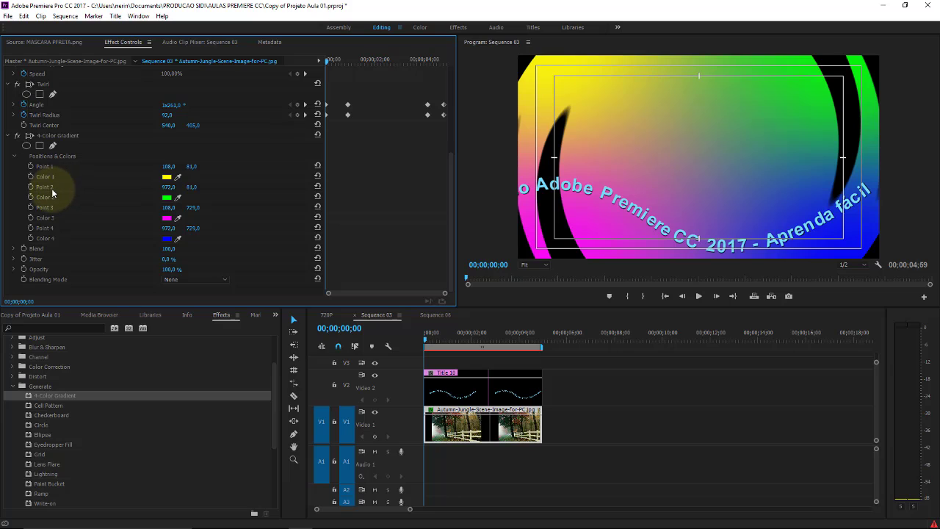
pyautogui.click(63, 214)
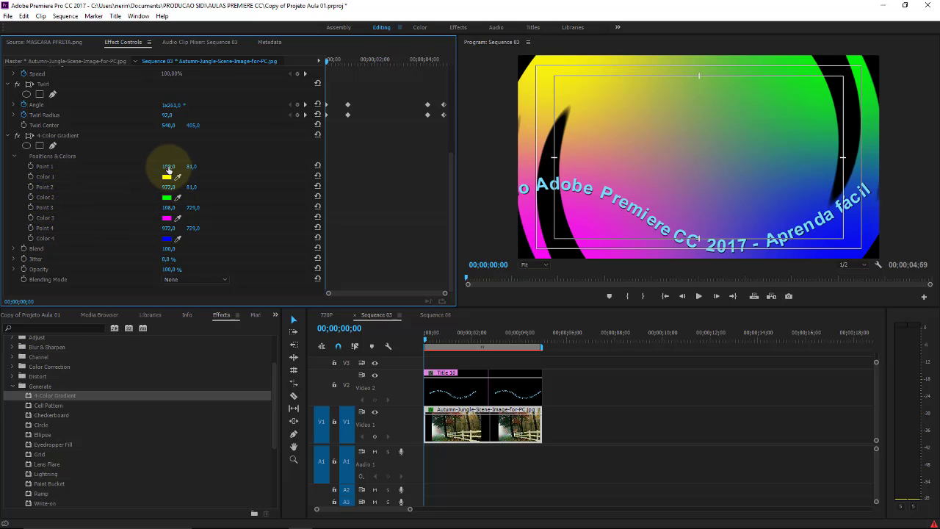
pyautogui.moveTo(168, 166)
pyautogui.mouseDown()
pyautogui.moveTo(178, 186)
pyautogui.moveTo(107, 192)
pyautogui.mouseUp()
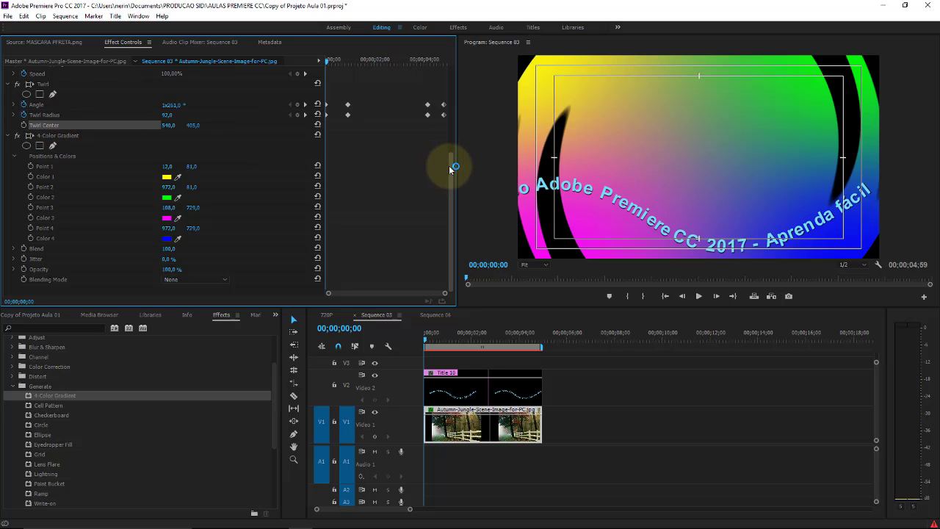
pyautogui.moveTo(449, 163); pyautogui.dragTo(450, 121)
# - Delete the Twirl effect and move gradient Point 1 to 343,244
pyautogui.click(42, 153)
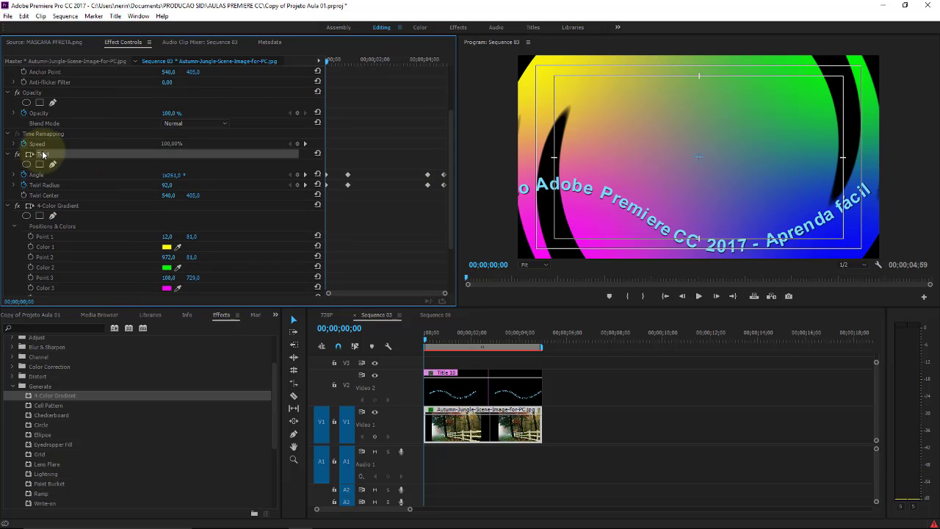
pyautogui.press('Delete')
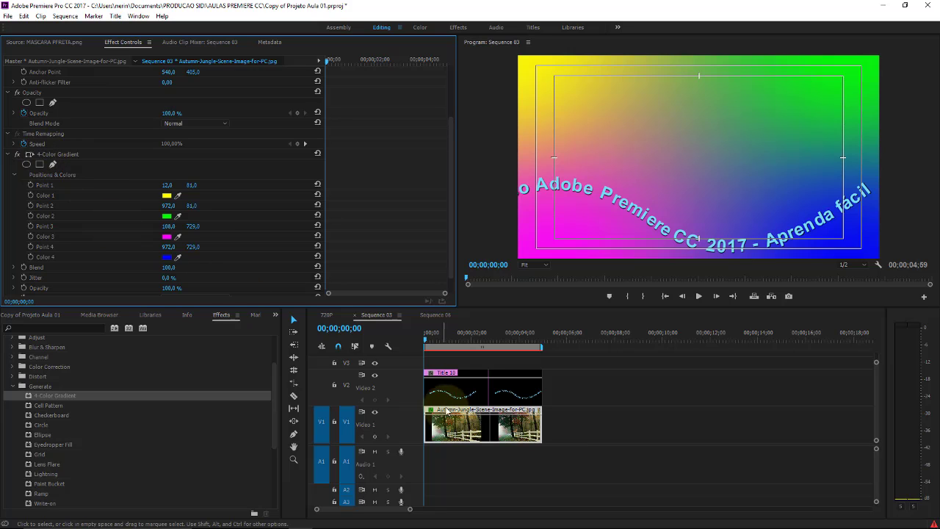
pyautogui.click(457, 417)
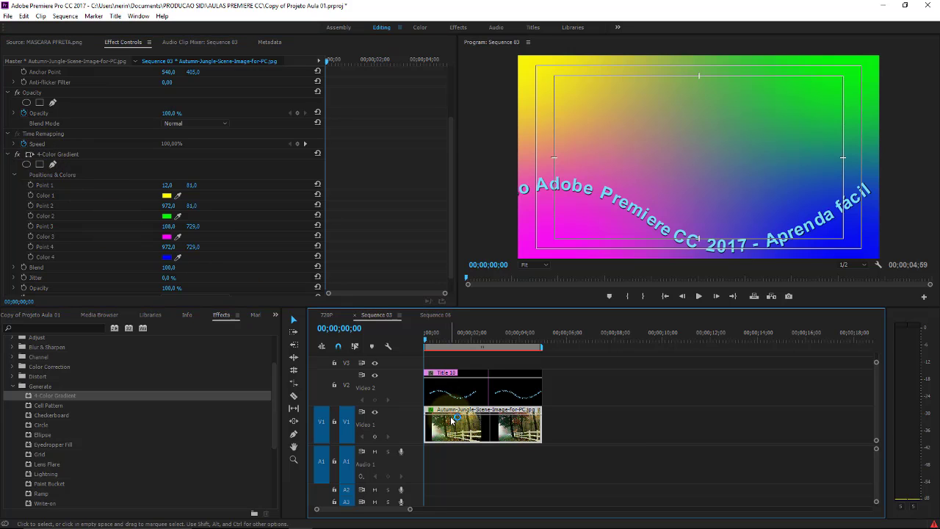
pyautogui.moveTo(168, 186)
pyautogui.mouseDown()
pyautogui.moveTo(246, 165)
pyautogui.moveTo(542, 156)
pyautogui.moveTo(360, 176)
pyautogui.moveTo(192, 181)
pyautogui.moveTo(335, 184)
pyautogui.moveTo(256, 183)
pyautogui.moveTo(273, 179)
pyautogui.mouseUp()
# - Make the gradient's Color 1 cyan and lower its opacity to 73%
pyautogui.click(167, 197)
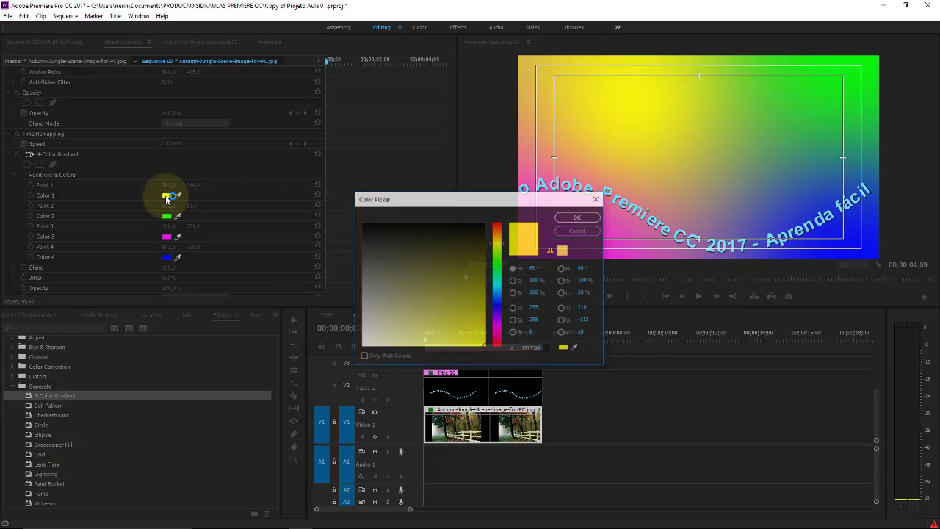
pyautogui.click(497, 285)
pyautogui.click(578, 217)
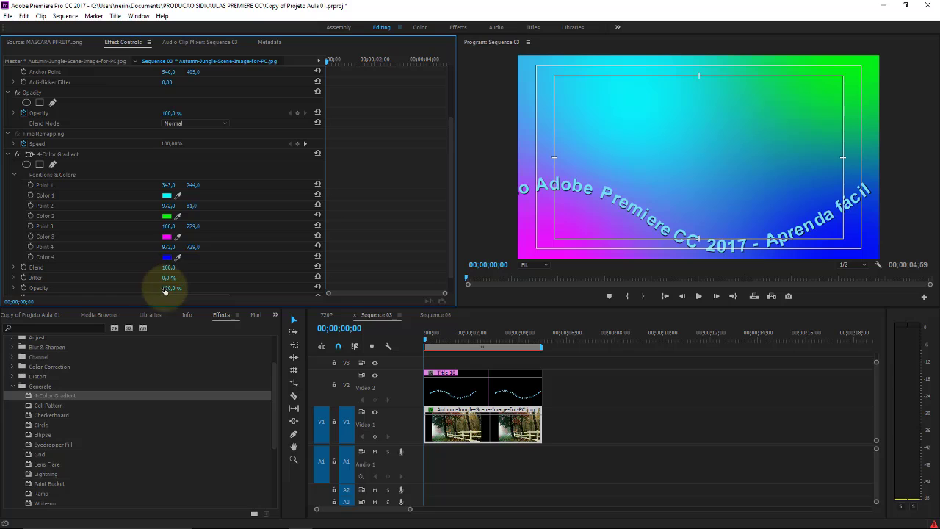
pyautogui.moveTo(164, 290)
pyautogui.mouseDown()
pyautogui.moveTo(81, 285)
pyautogui.moveTo(160, 283)
pyautogui.mouseUp()
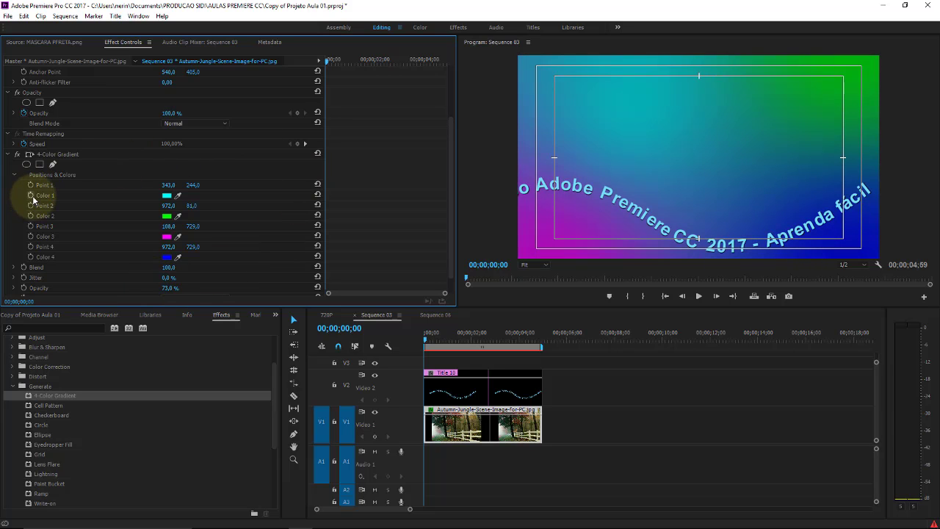
pyautogui.moveTo(334, 62); pyautogui.dragTo(445, 60)
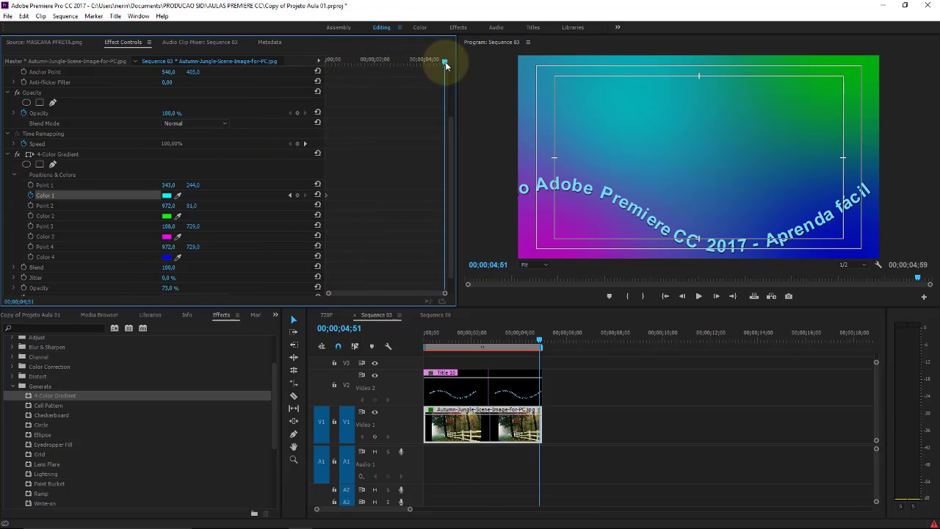
# - Turn on keyframing for the gradient's Color 1 and Point 1
pyautogui.click(296, 195)
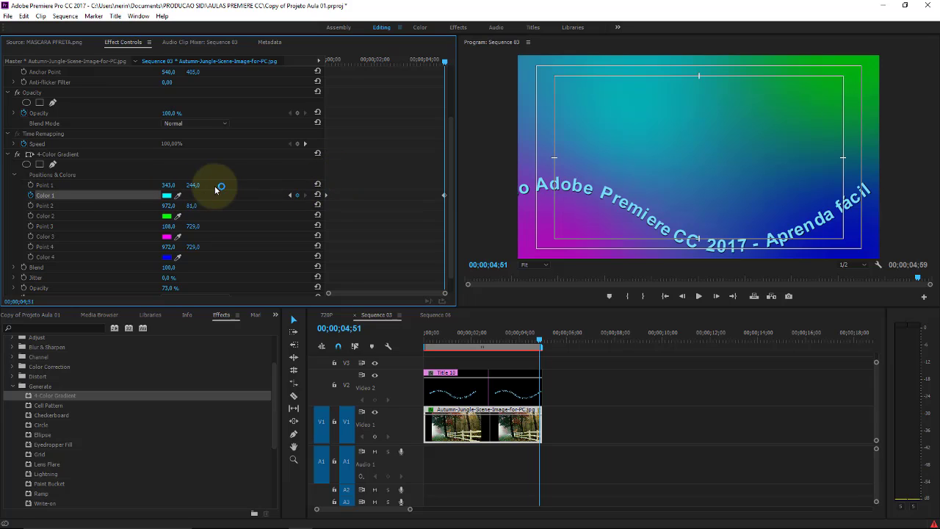
pyautogui.click(31, 185)
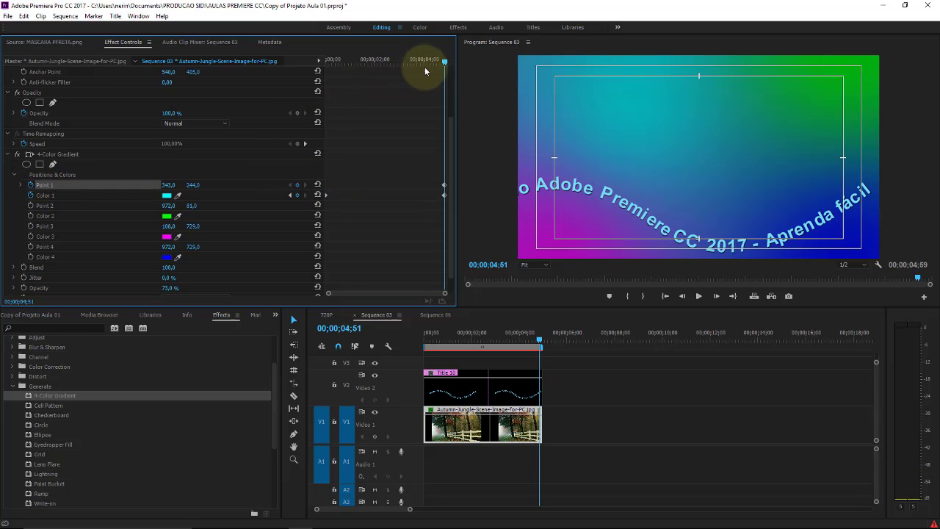
pyautogui.moveTo(444, 61); pyautogui.dragTo(356, 58)
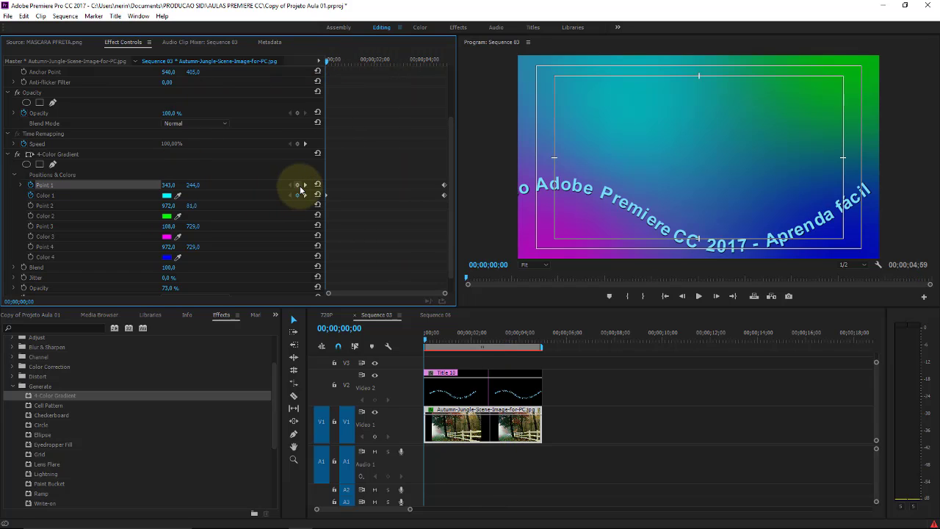
pyautogui.moveTo(368, 62); pyautogui.dragTo(398, 62)
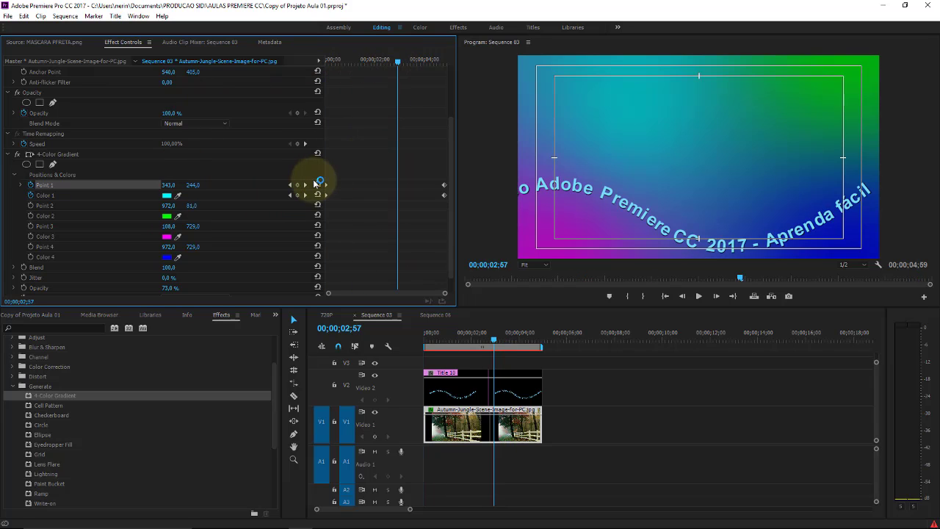
pyautogui.click(306, 185)
# - At the clip end, set Color 1 to yellow and Point 1 X to 1086; set Blend to 5
pyautogui.click(168, 196)
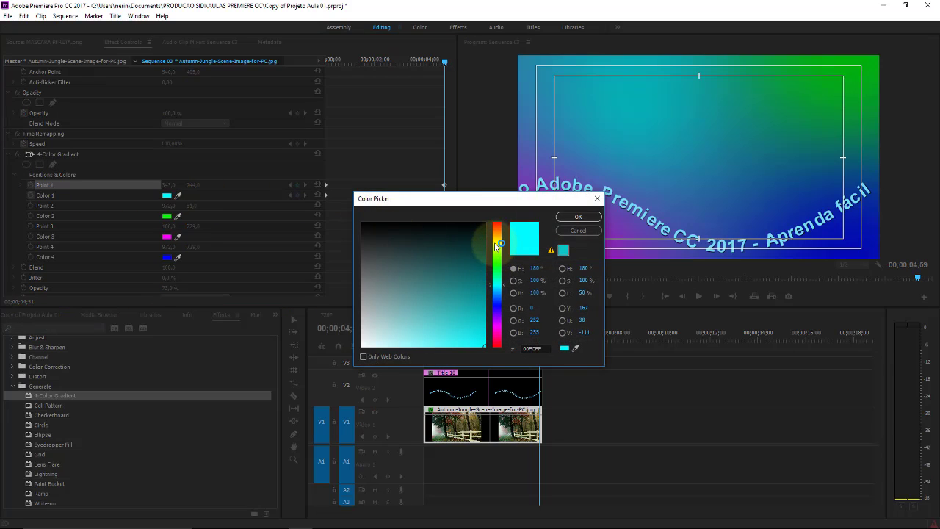
pyautogui.moveTo(486, 252); pyautogui.dragTo(487, 244)
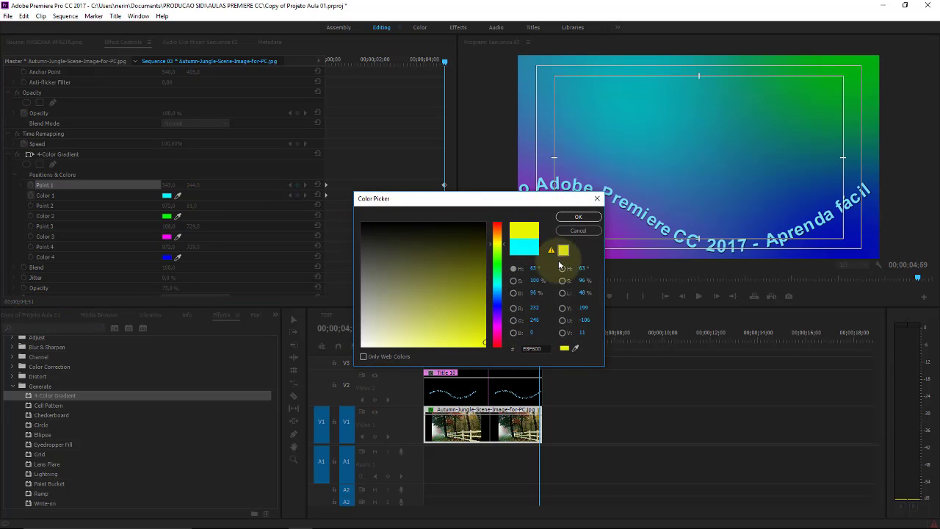
pyautogui.click(569, 219)
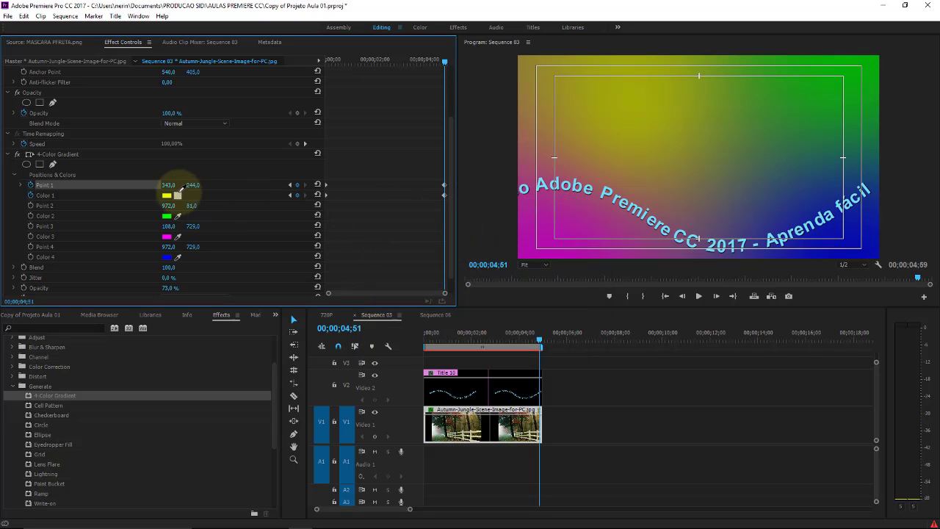
pyautogui.moveTo(169, 185); pyautogui.dragTo(524, 182)
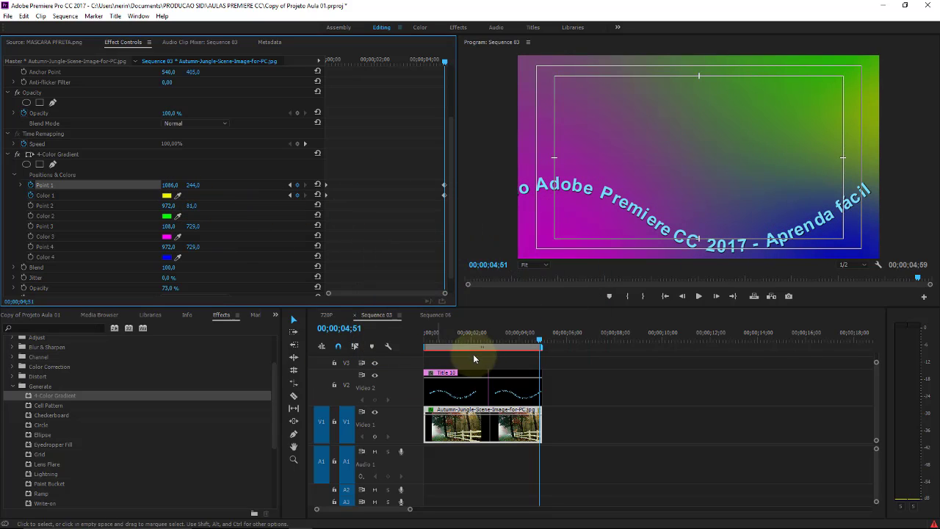
pyautogui.moveTo(541, 343); pyautogui.dragTo(428, 345)
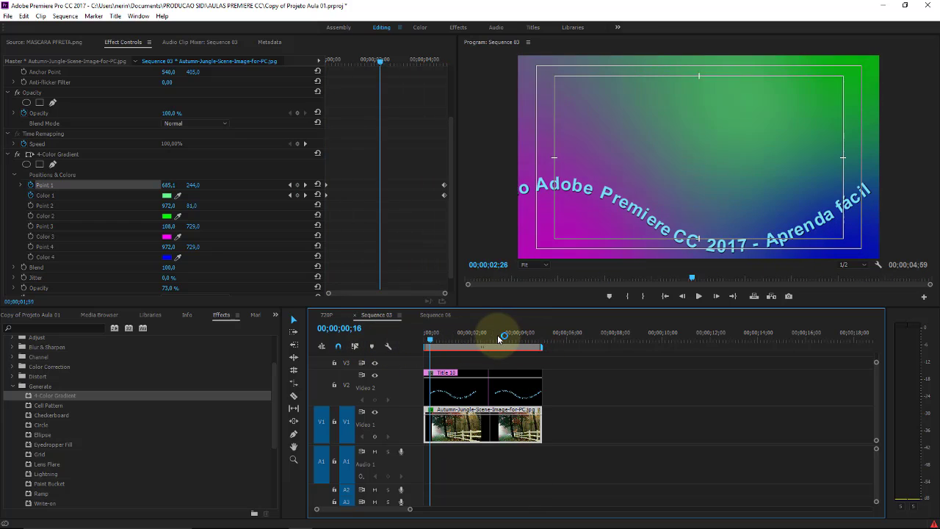
pyautogui.moveTo(429, 345); pyautogui.dragTo(456, 335)
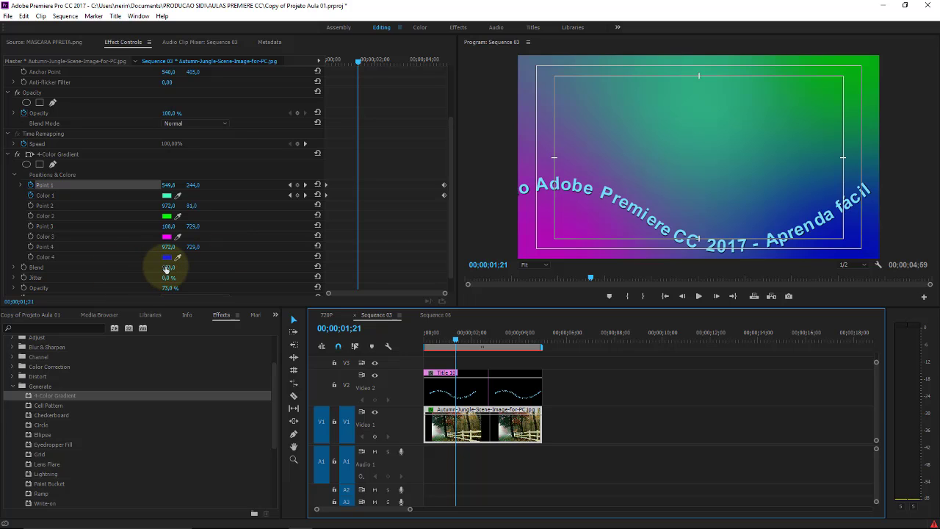
pyautogui.moveTo(168, 268)
pyautogui.mouseDown()
pyautogui.moveTo(375, 268)
pyautogui.moveTo(52, 267)
pyautogui.mouseUp()
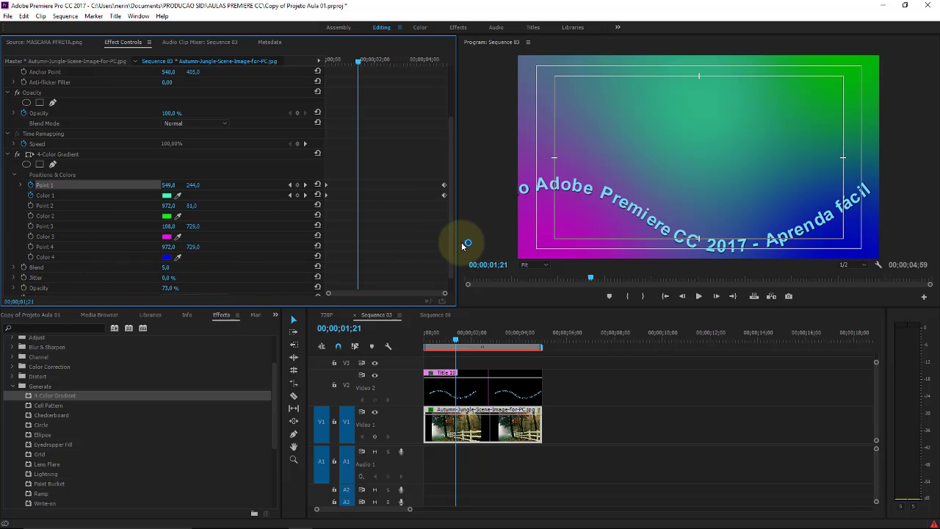
# - Set the 4-Color Gradient's Blending Mode to Add after trying Normal
pyautogui.scroll(-1, 331, 235)
pyautogui.click(185, 279)
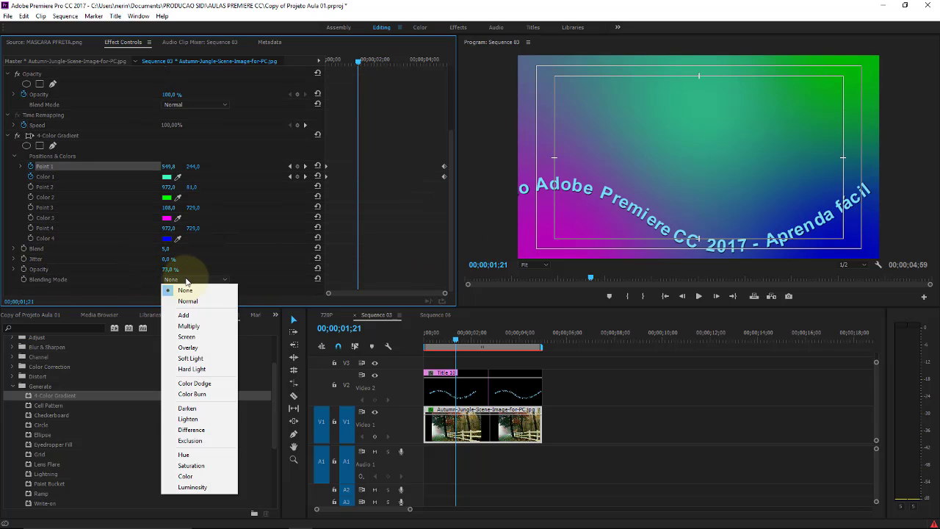
pyautogui.click(188, 301)
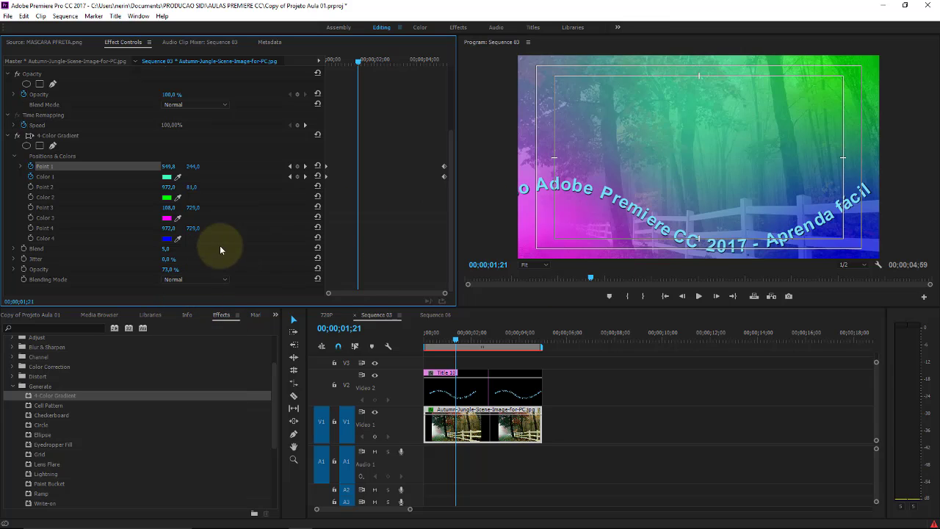
pyautogui.click(195, 279)
pyautogui.click(184, 315)
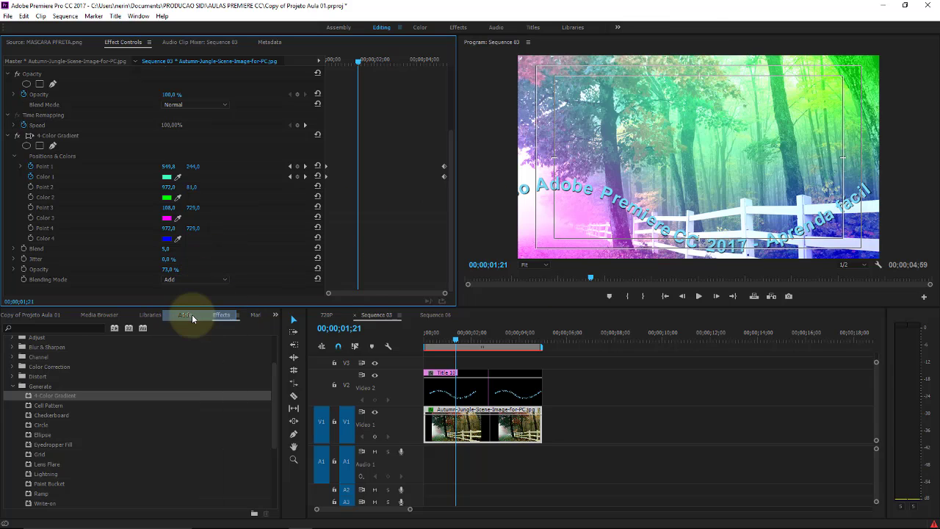
pyautogui.moveTo(458, 335); pyautogui.dragTo(478, 339)
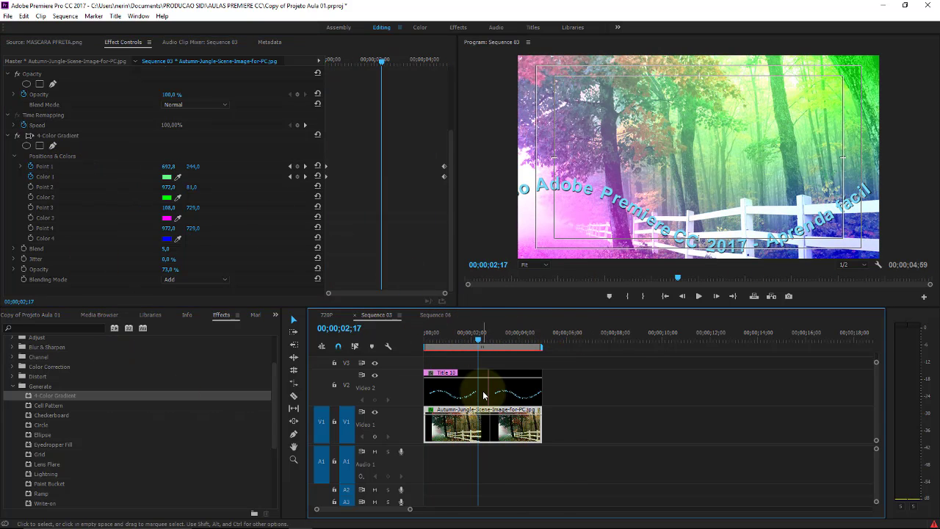
pyautogui.click(50, 137)
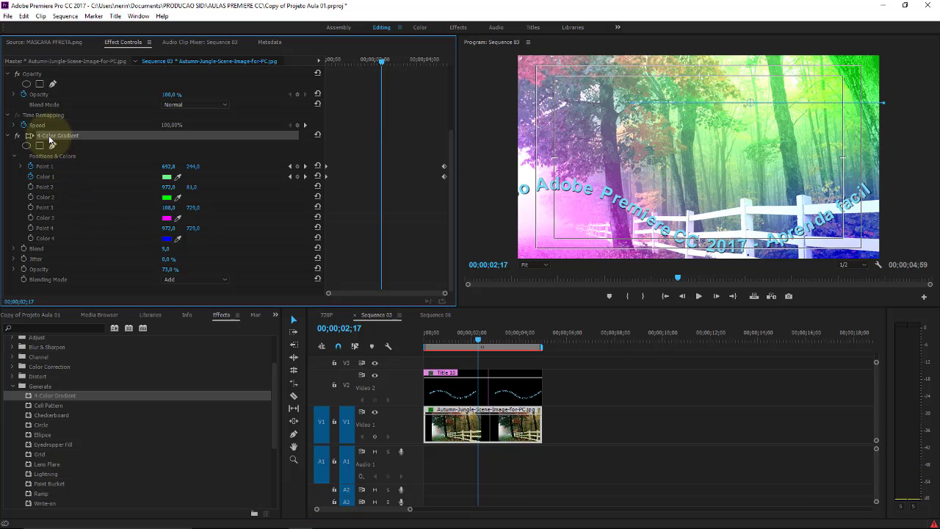
# - Delete the 4-Color Gradient and apply Generate > Cell Pattern to the forest clip
pyautogui.press('Delete')
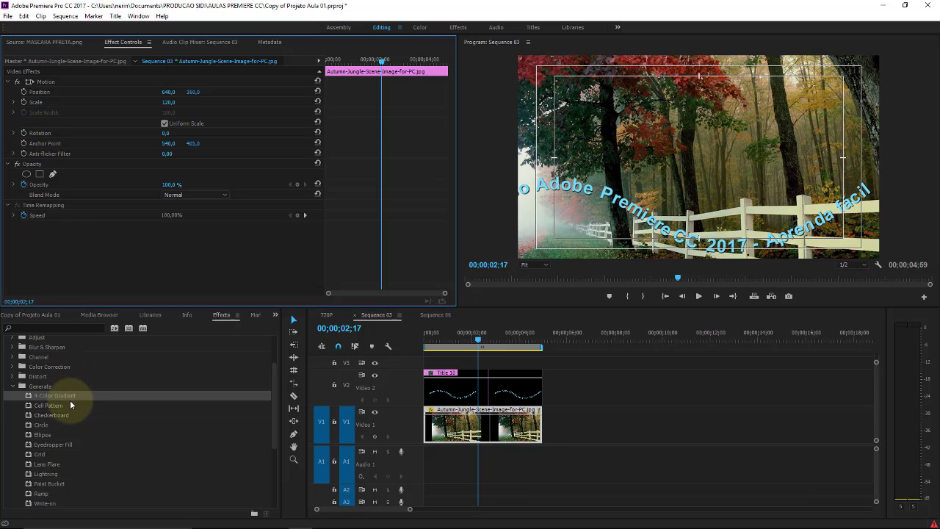
pyautogui.click(69, 406)
pyautogui.moveTo(70, 407); pyautogui.dragTo(486, 422)
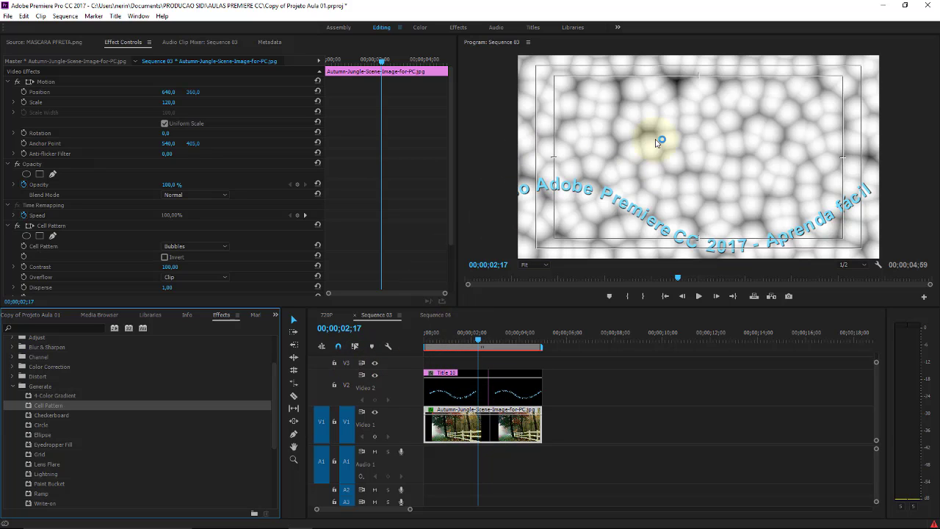
pyautogui.click(450, 146)
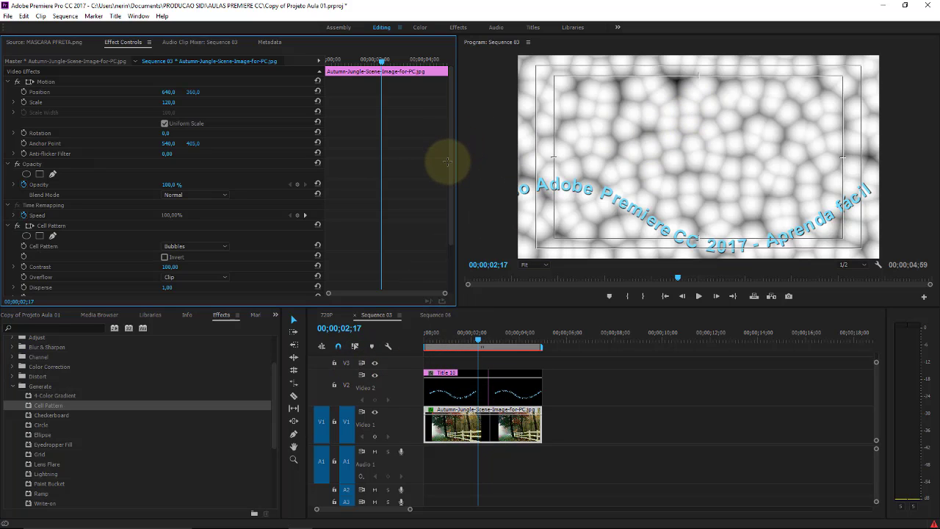
pyautogui.moveTo(450, 185); pyautogui.dragTo(448, 225)
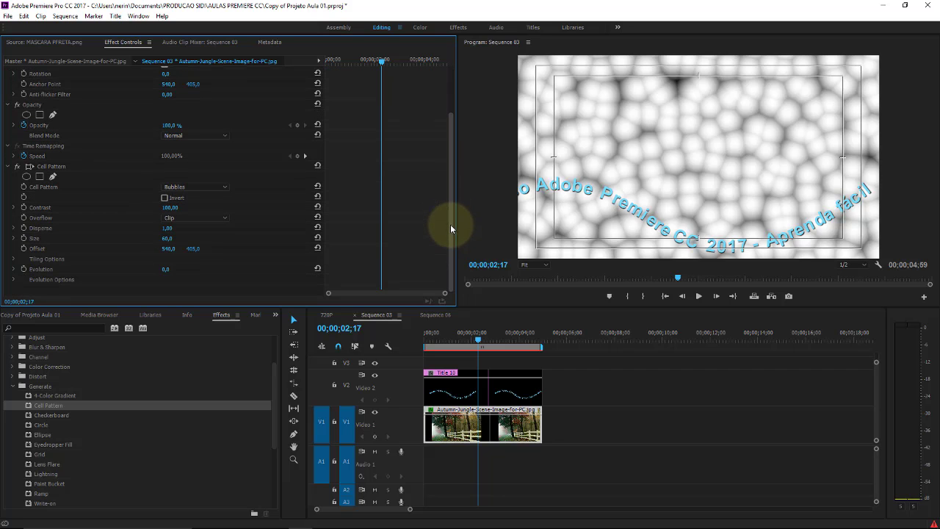
# - Try the Crystals, Plates and Static Plates cell patterns, then settle on Crystallize
pyautogui.click(203, 188)
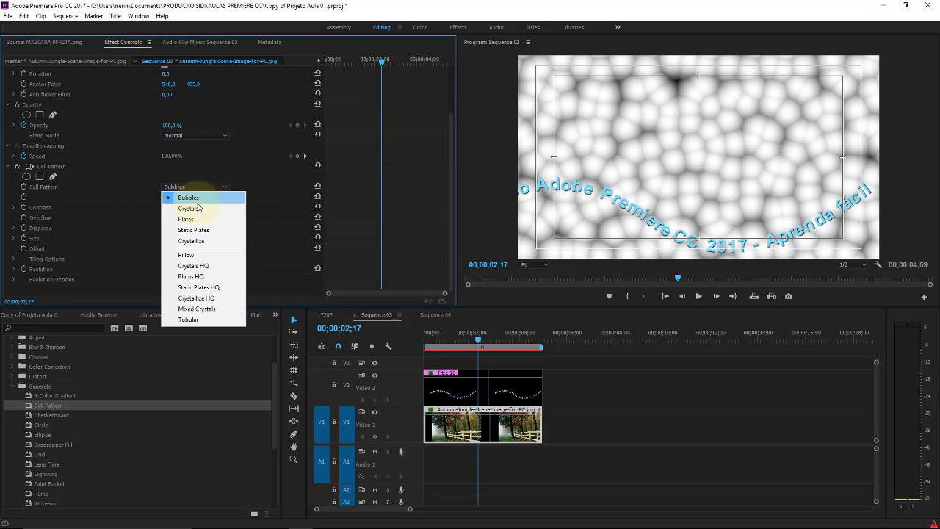
pyautogui.click(188, 209)
pyautogui.click(205, 191)
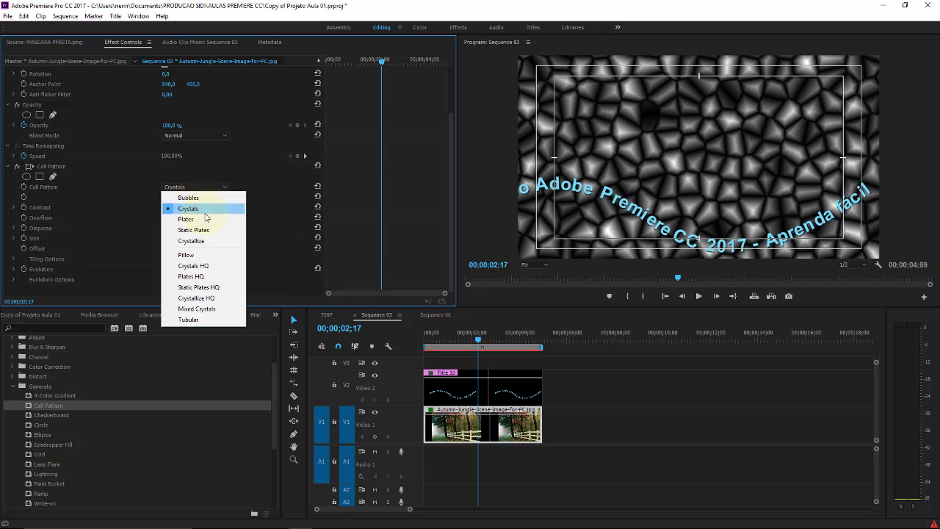
pyautogui.click(199, 218)
pyautogui.click(213, 190)
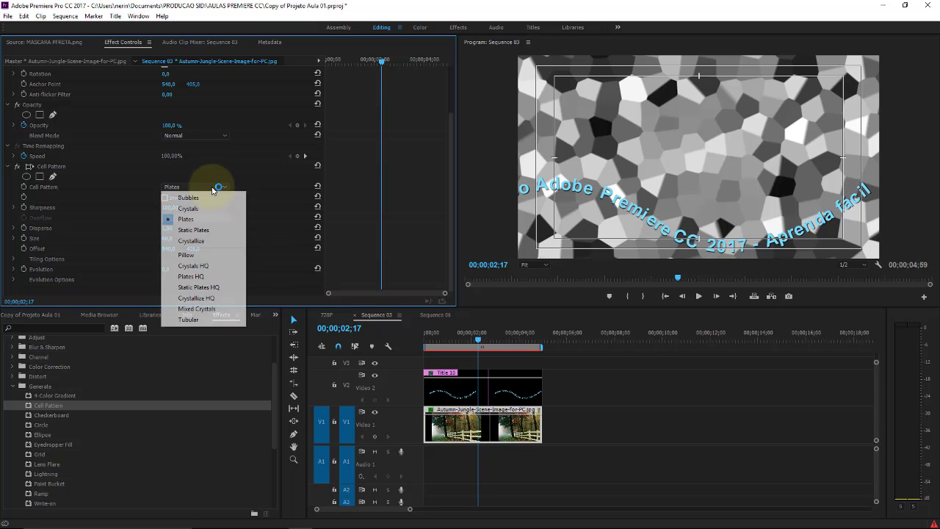
pyautogui.click(206, 233)
pyautogui.click(209, 188)
pyautogui.click(215, 241)
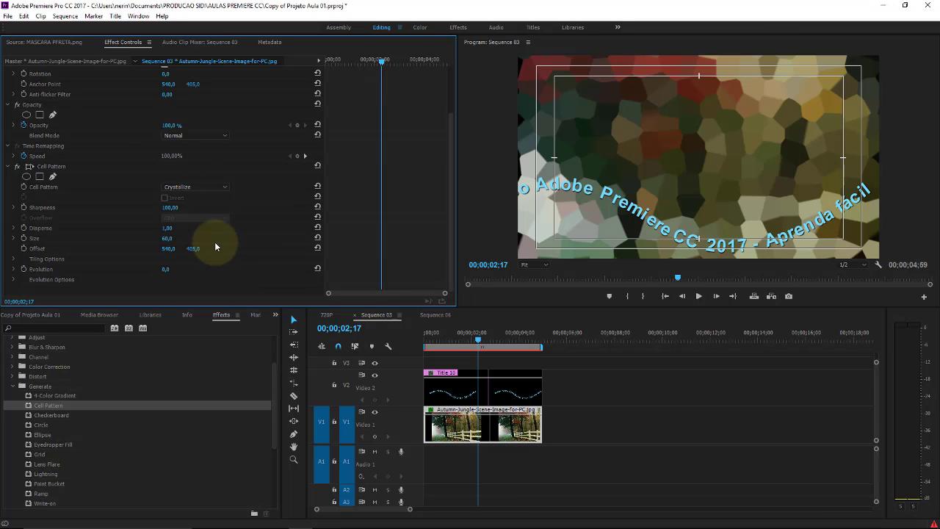
pyautogui.click(219, 188)
pyautogui.click(219, 188)
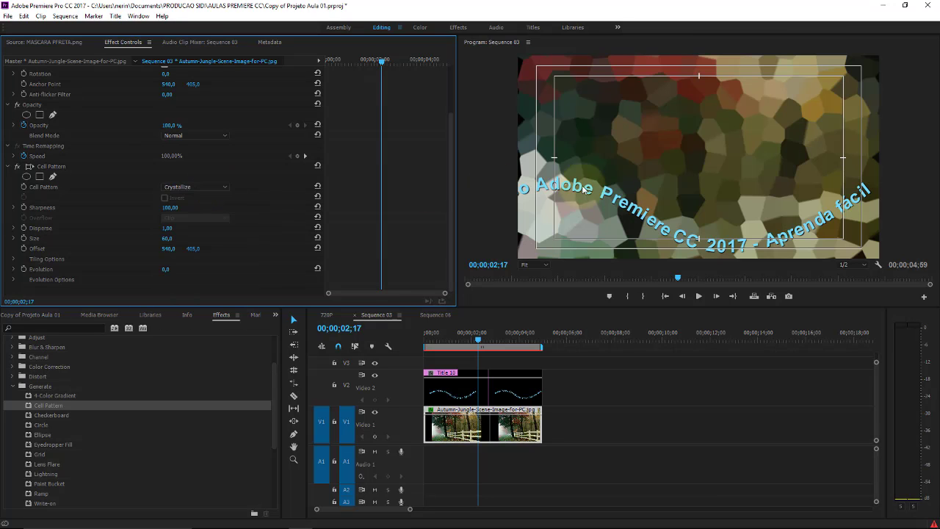
# - Set Crystallize Sharpness to 41,00 and Evolution to -204°, resetting Offset to 540,0/405,0
pyautogui.moveTo(171, 208); pyautogui.dragTo(211, 223)
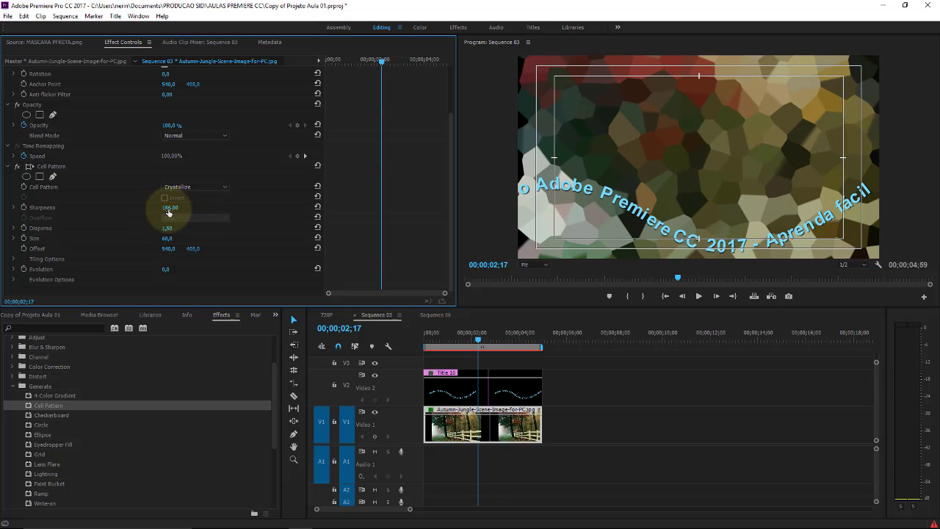
pyautogui.moveTo(167, 211); pyautogui.dragTo(51, 212)
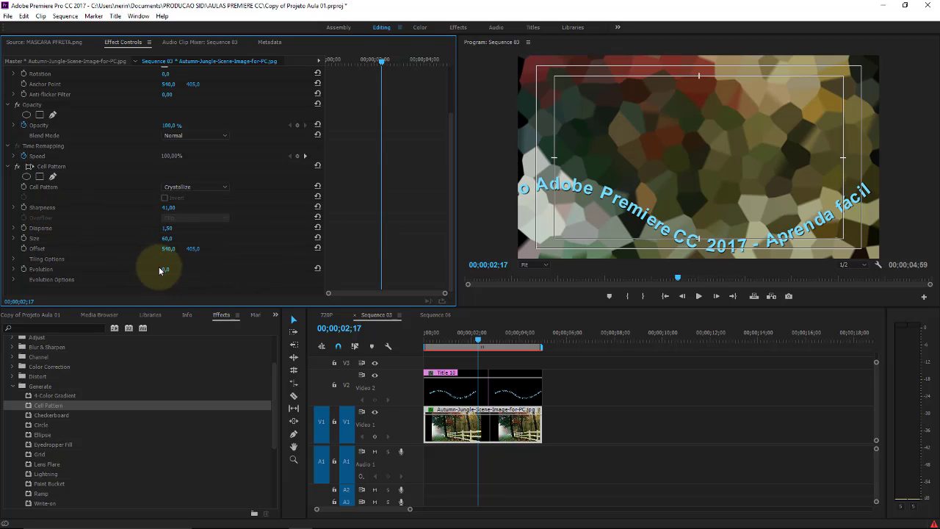
pyautogui.moveTo(165, 269)
pyautogui.mouseDown()
pyautogui.moveTo(5, 268)
pyautogui.moveTo(629, 268)
pyautogui.mouseUp()
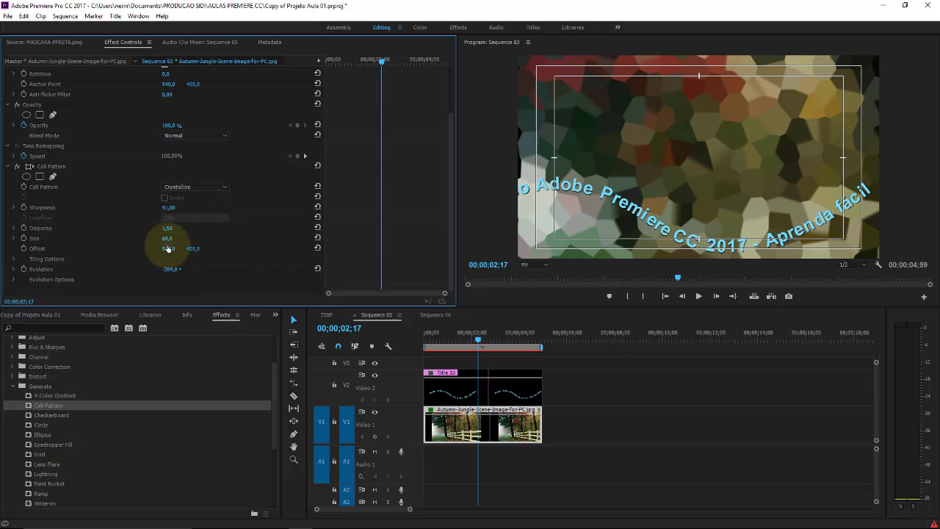
pyautogui.moveTo(167, 248)
pyautogui.mouseDown()
pyautogui.moveTo(404, 243)
pyautogui.moveTo(321, 253)
pyautogui.mouseUp()
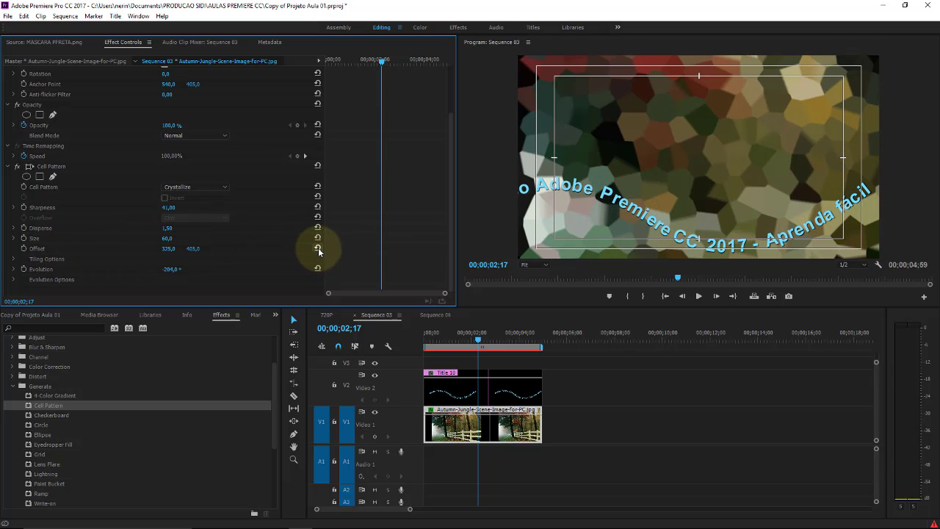
pyautogui.click(318, 249)
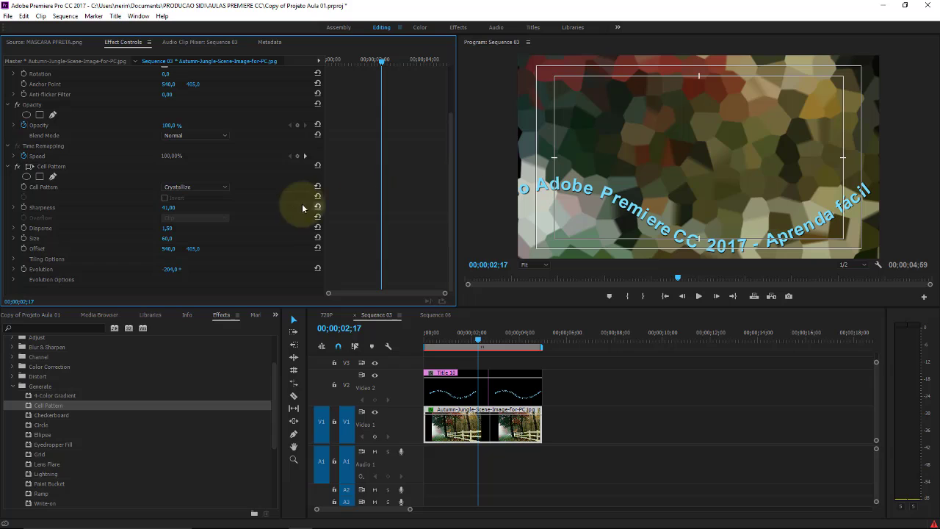
pyautogui.click(224, 188)
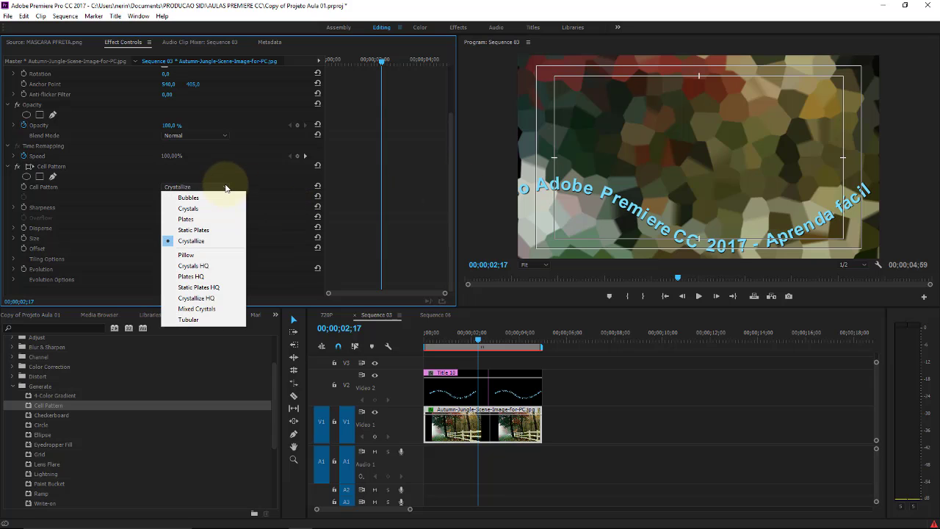
# - Choose the Pillow cell pattern and set Overflow to Wrap Back after trying Soft Clamp
pyautogui.click(209, 255)
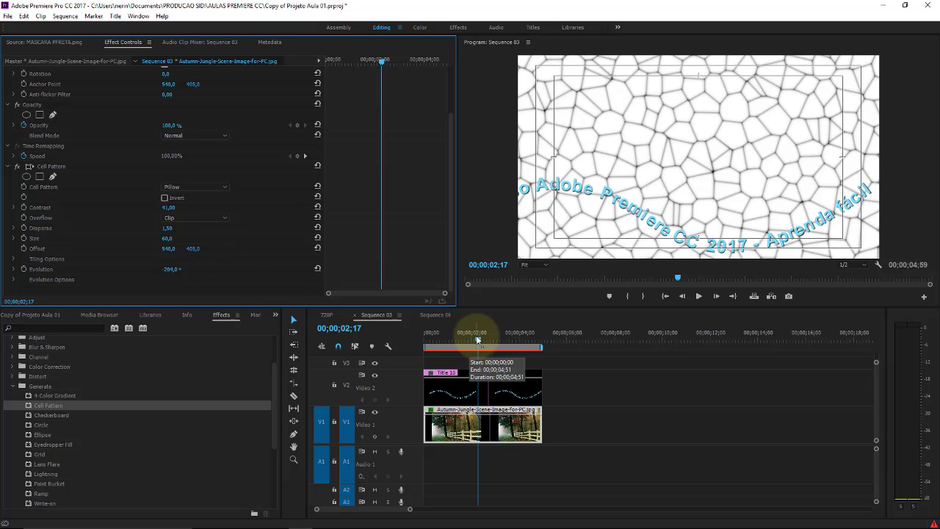
pyautogui.moveTo(440, 334); pyautogui.dragTo(477, 335)
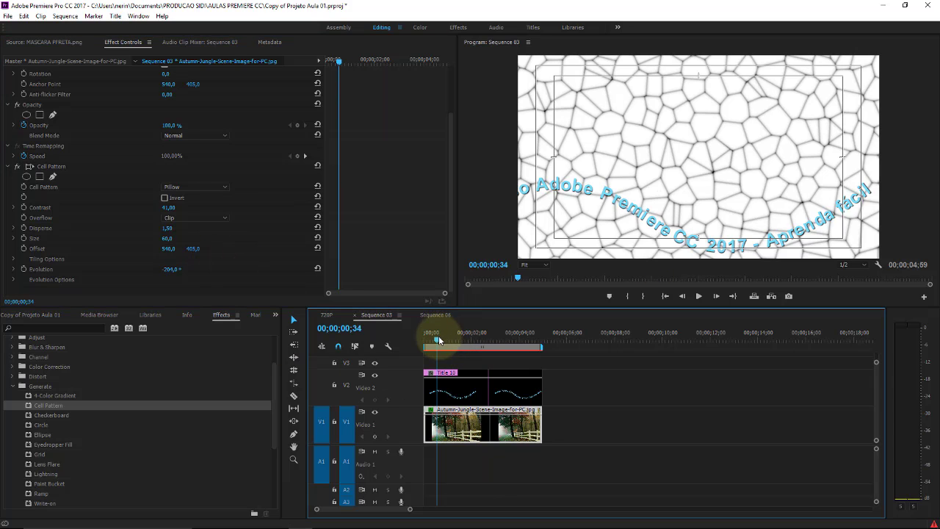
pyautogui.click(220, 191)
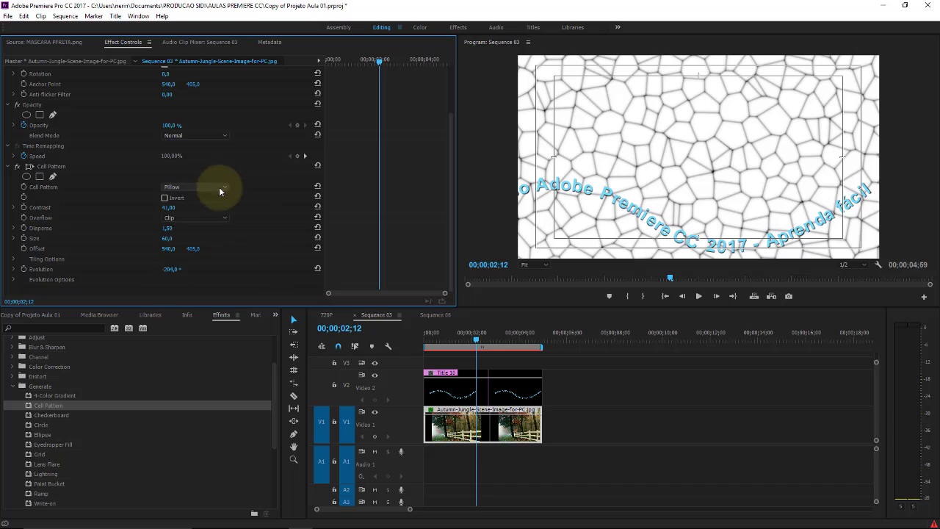
pyautogui.click(208, 240)
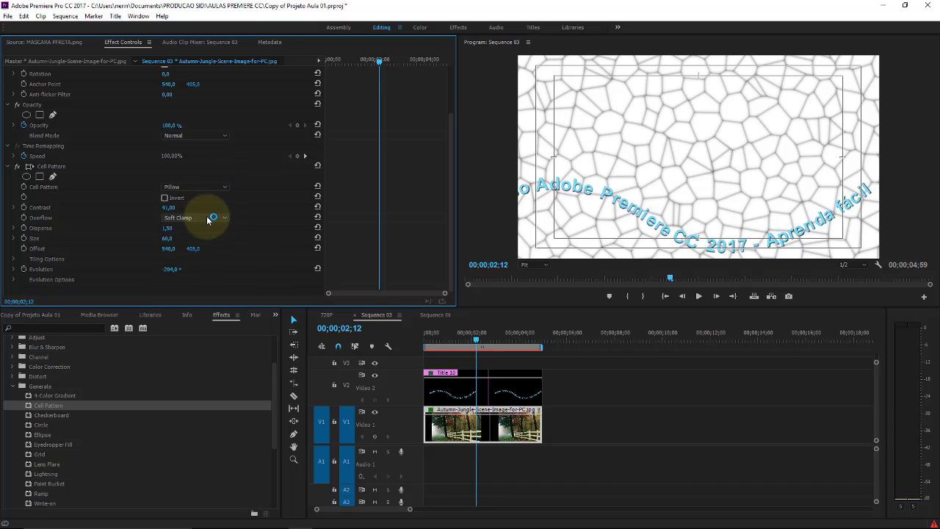
pyautogui.click(209, 217)
pyautogui.click(201, 250)
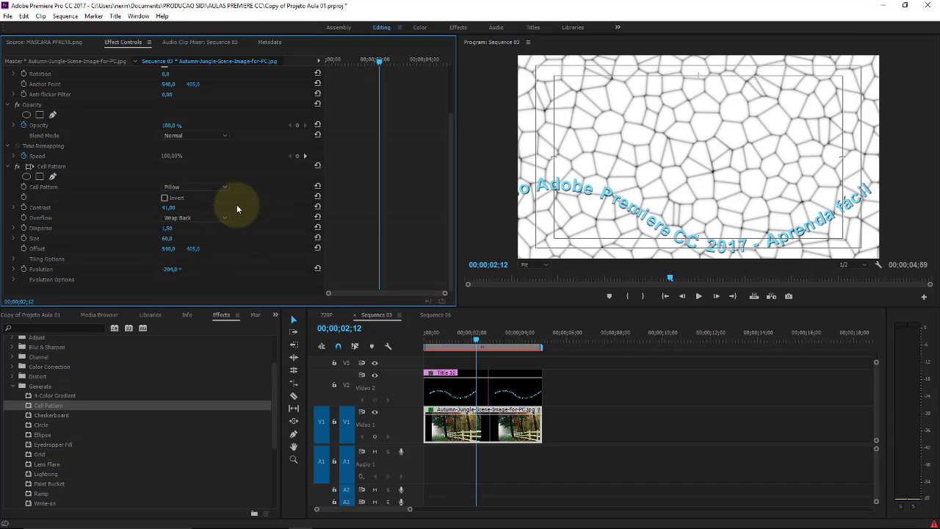
# - Try Crystals HQ, Plates HQ and Static Plates HQ, then switch the pattern to Bubbles
pyautogui.click(220, 187)
pyautogui.click(213, 266)
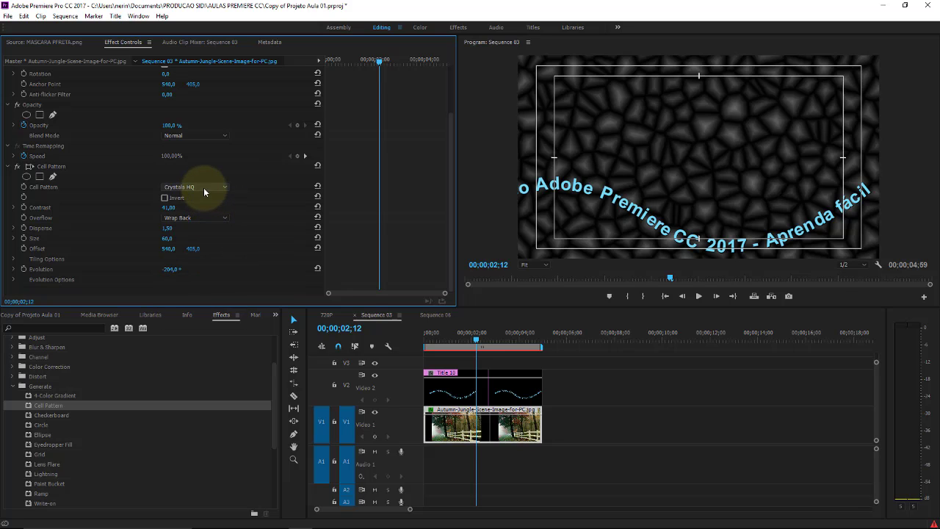
pyautogui.click(204, 187)
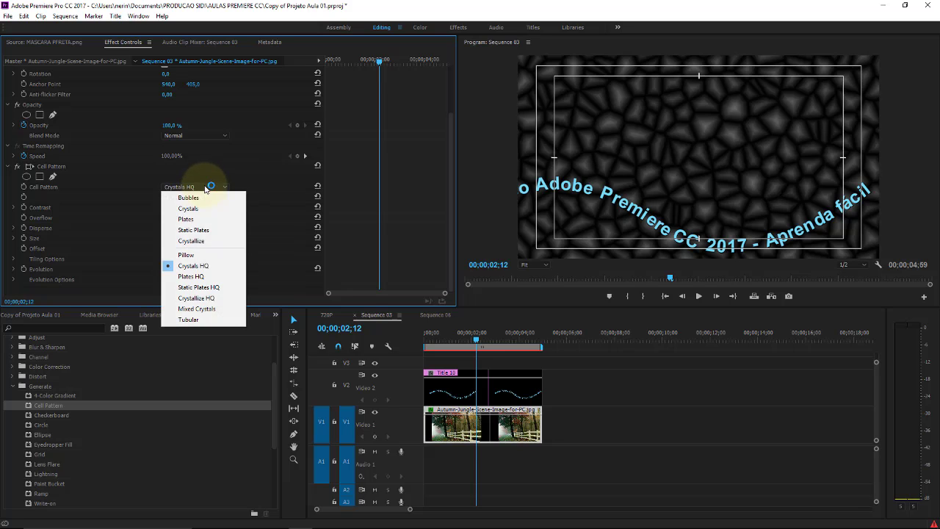
pyautogui.click(207, 276)
pyautogui.click(204, 186)
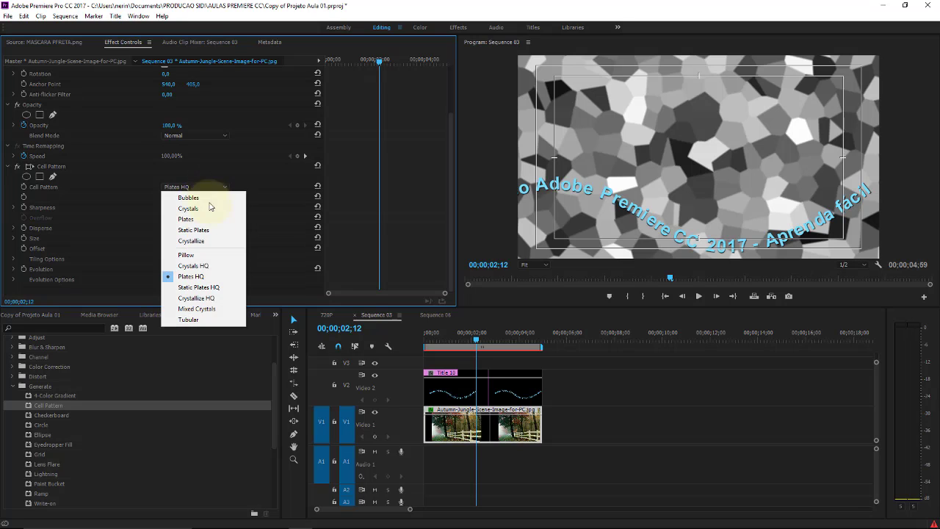
pyautogui.click(220, 287)
pyautogui.click(220, 186)
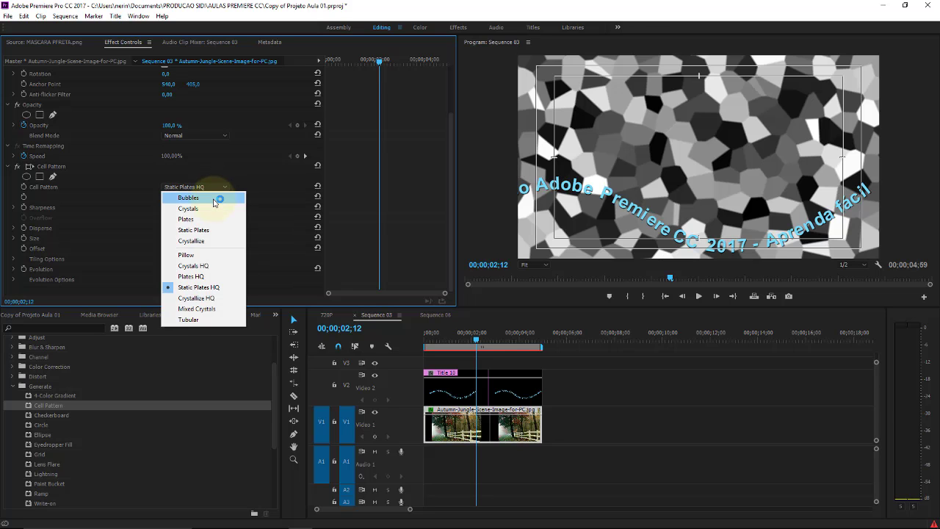
pyautogui.click(215, 197)
pyautogui.click(436, 336)
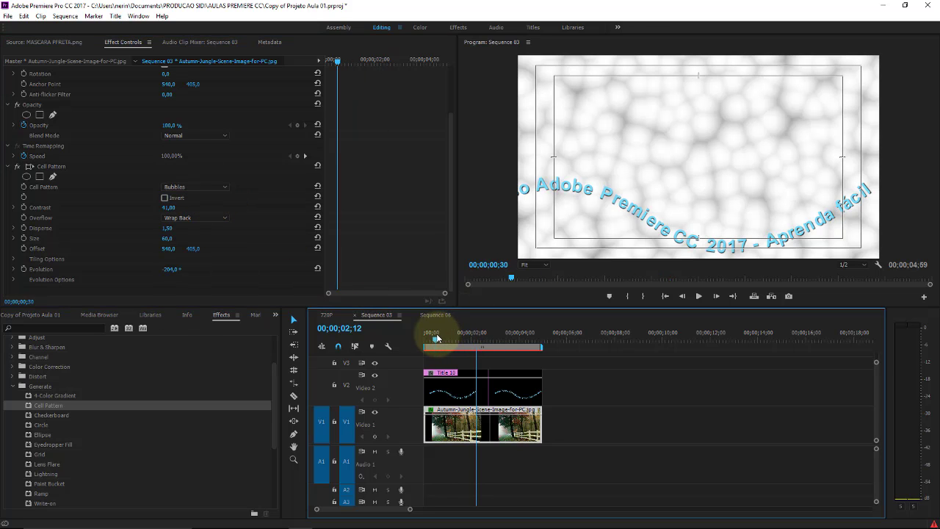
# - Set the bubbles' Evolution to 73°, toggling Invert and Cycle Evolution on and back off
pyautogui.moveTo(173, 213); pyautogui.dragTo(155, 211)
pyautogui.click(165, 198)
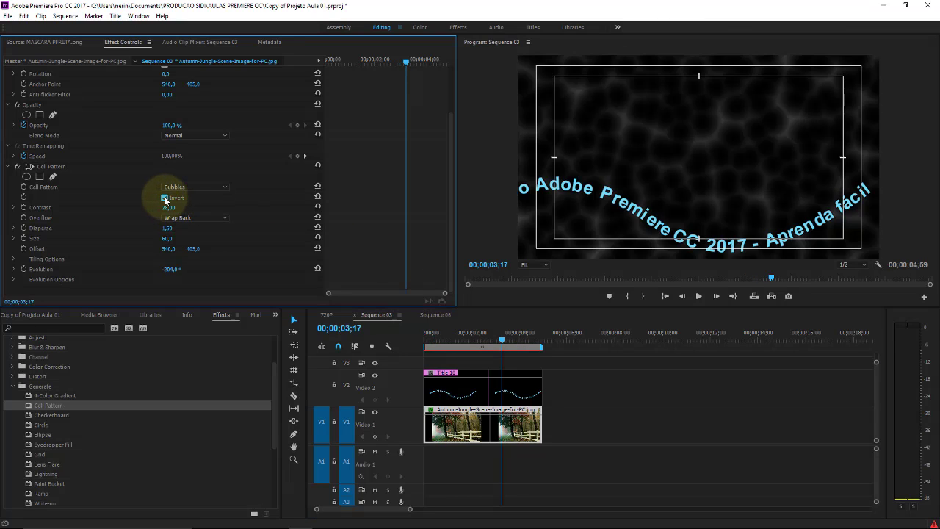
pyautogui.click(165, 198)
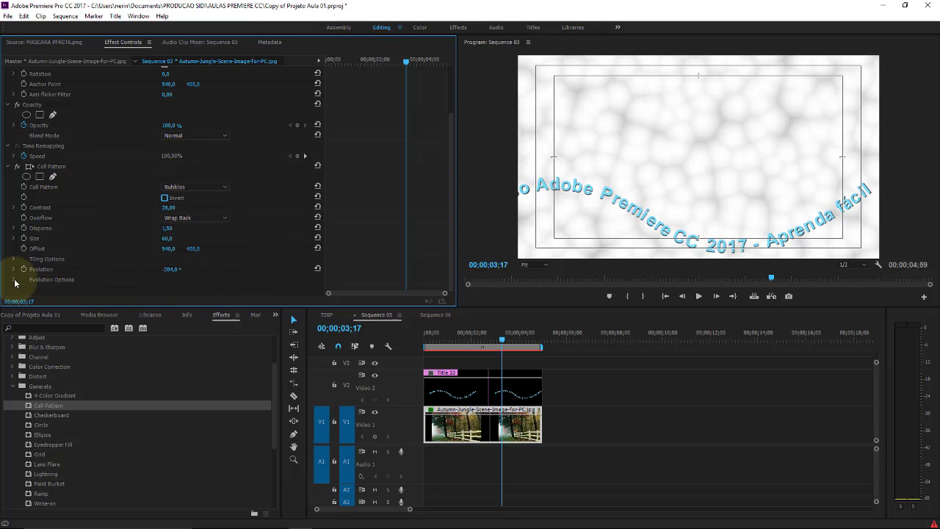
pyautogui.moveTo(169, 268)
pyautogui.mouseDown()
pyautogui.moveTo(316, 279)
pyautogui.moveTo(170, 270)
pyautogui.mouseUp()
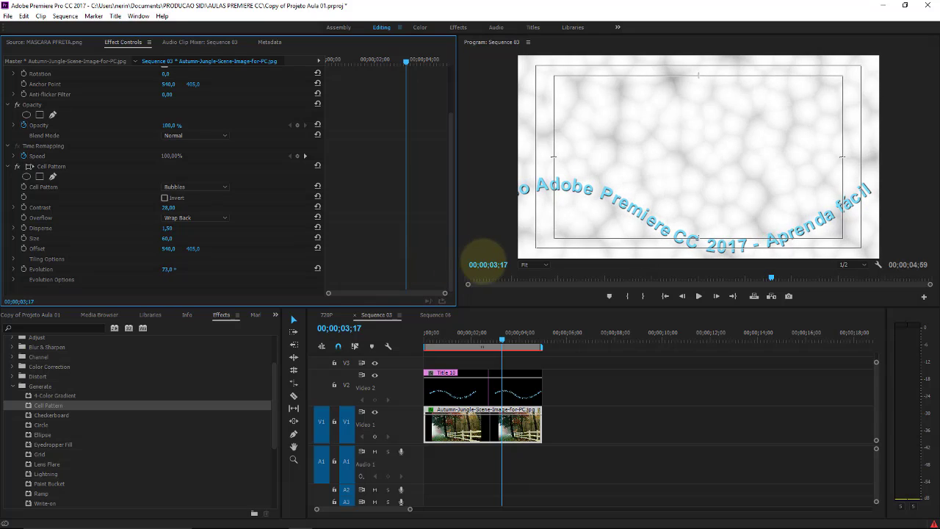
pyautogui.moveTo(170, 270); pyautogui.dragTo(482, 262)
pyautogui.click(14, 280)
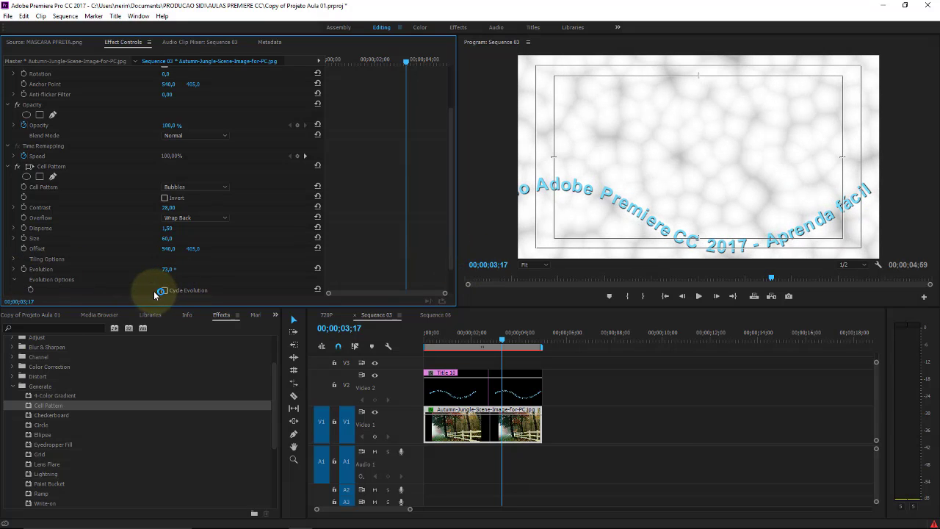
pyautogui.click(164, 290)
pyautogui.click(163, 290)
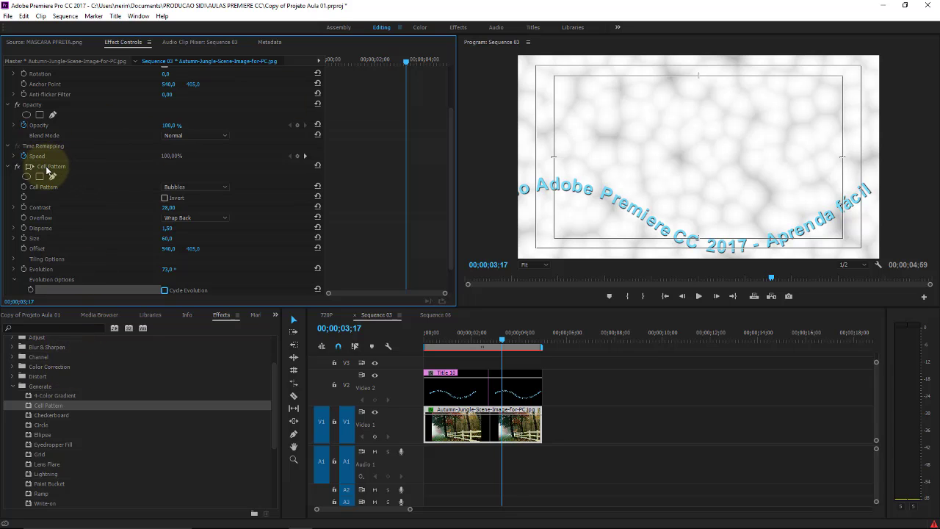
pyautogui.click(46, 167)
# - Delete the Cell Pattern effect and find Lens Flare among the Generate effects
pyautogui.press('Delete')
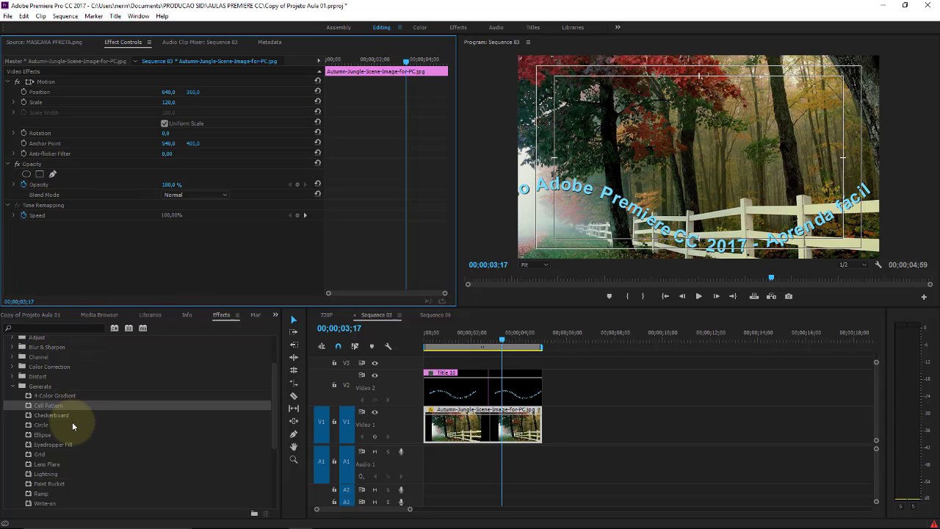
pyautogui.click(63, 415)
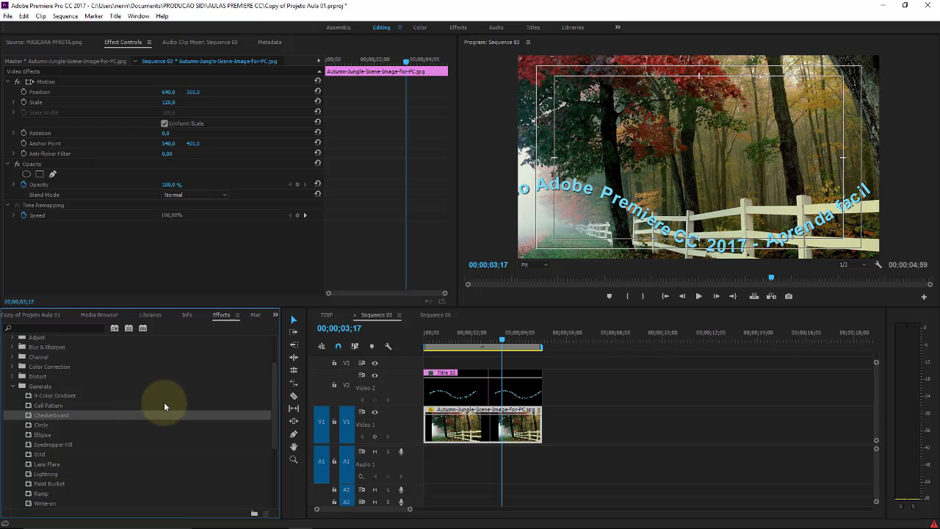
pyautogui.scroll(2, 277, 395)
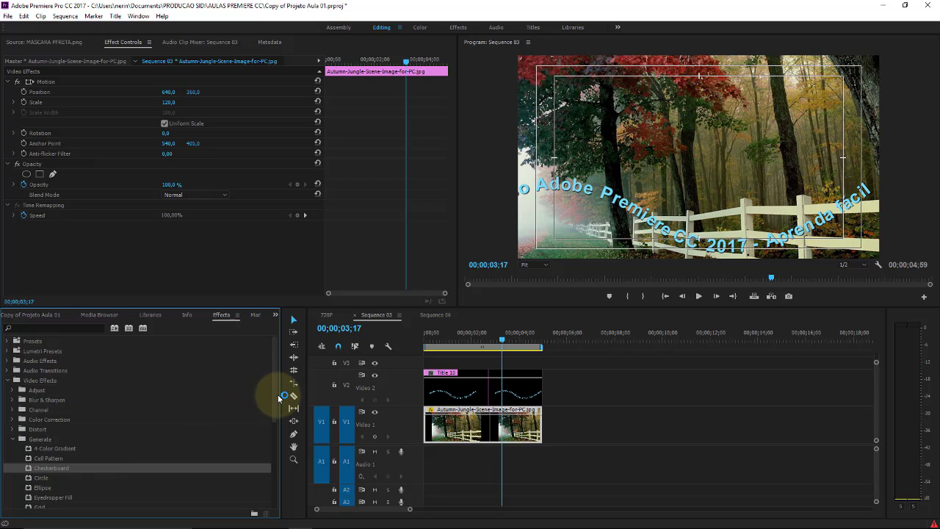
pyautogui.moveTo(277, 409); pyautogui.dragTo(275, 455)
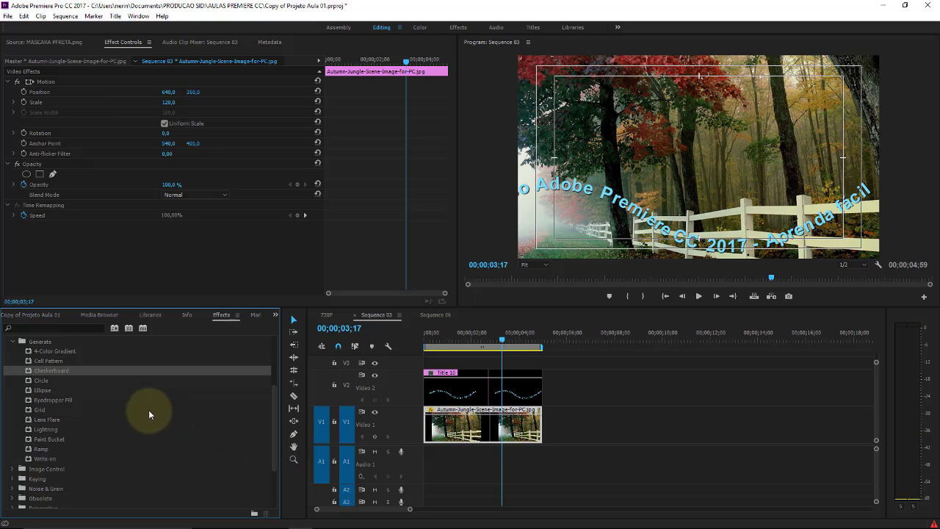
pyautogui.click(59, 419)
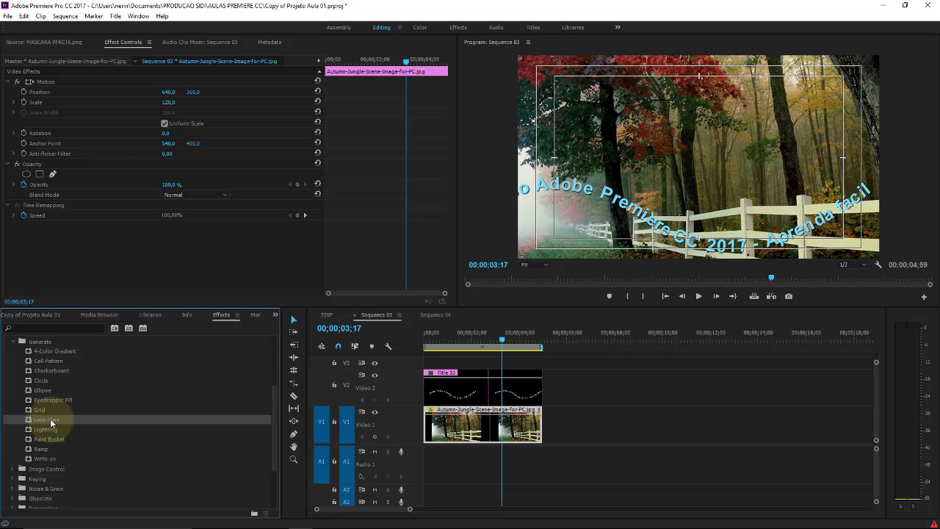
# - Scale the Title 10 clip to 54 and apply Lens Flare to the V1 Autumn clip
pyautogui.click(516, 388)
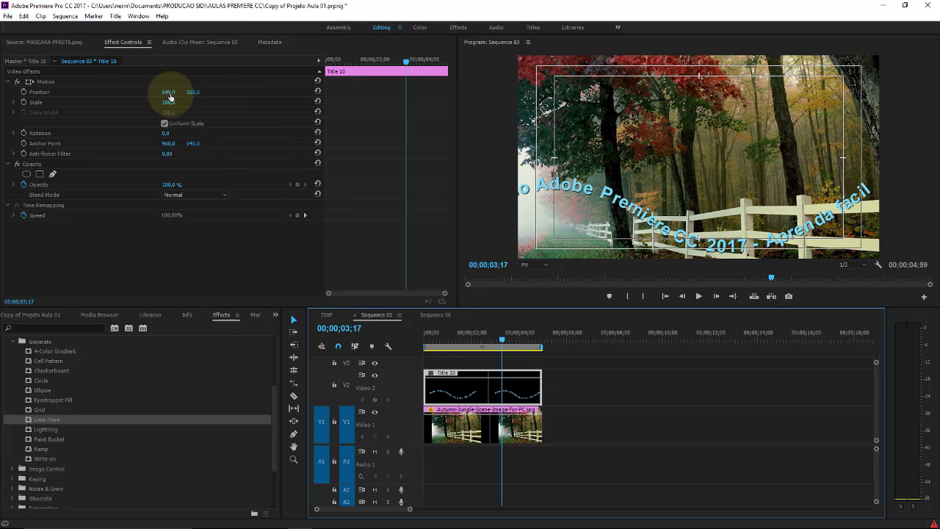
pyautogui.moveTo(172, 105)
pyautogui.mouseDown()
pyautogui.moveTo(139, 104)
pyautogui.moveTo(151, 105)
pyautogui.mouseUp()
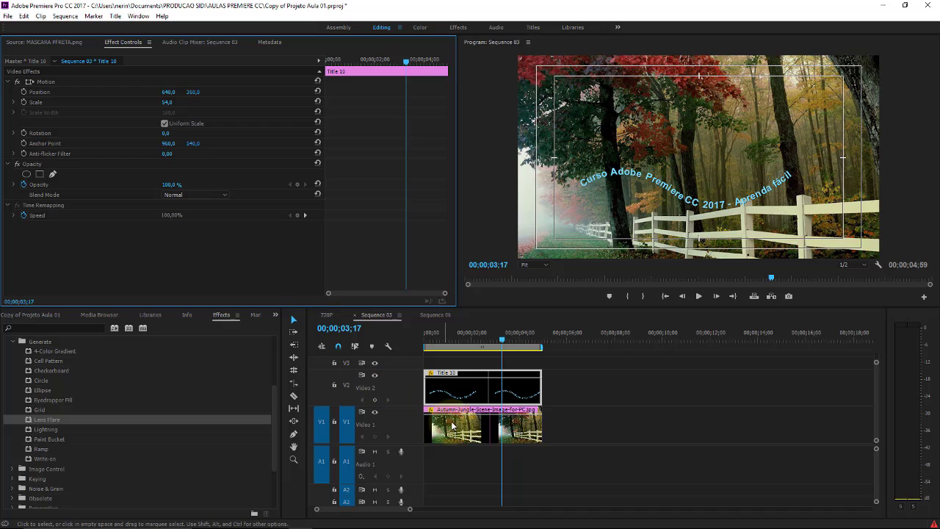
pyautogui.click(456, 428)
pyautogui.moveTo(46, 420); pyautogui.dragTo(441, 420)
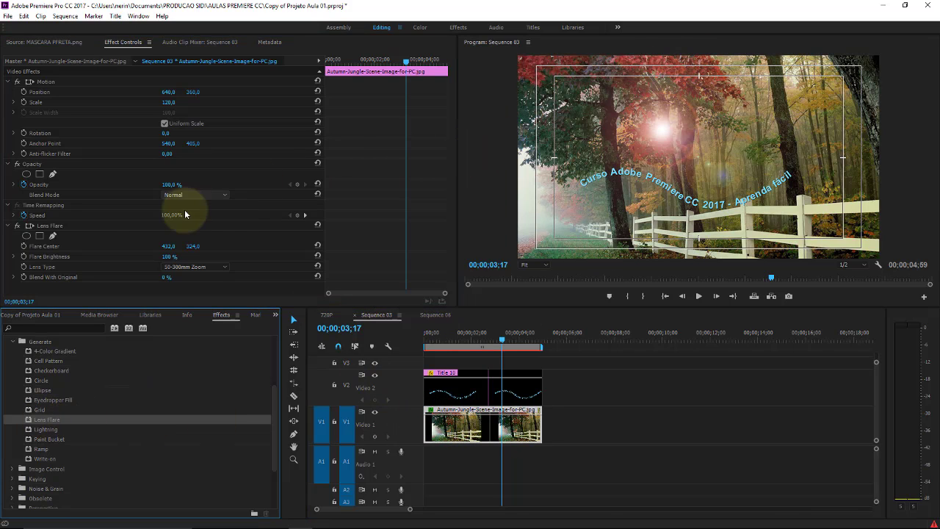
# - Shift the Lens Flare centre horizontally and play back the sequence to check it
pyautogui.moveTo(168, 246); pyautogui.dragTo(481, 345)
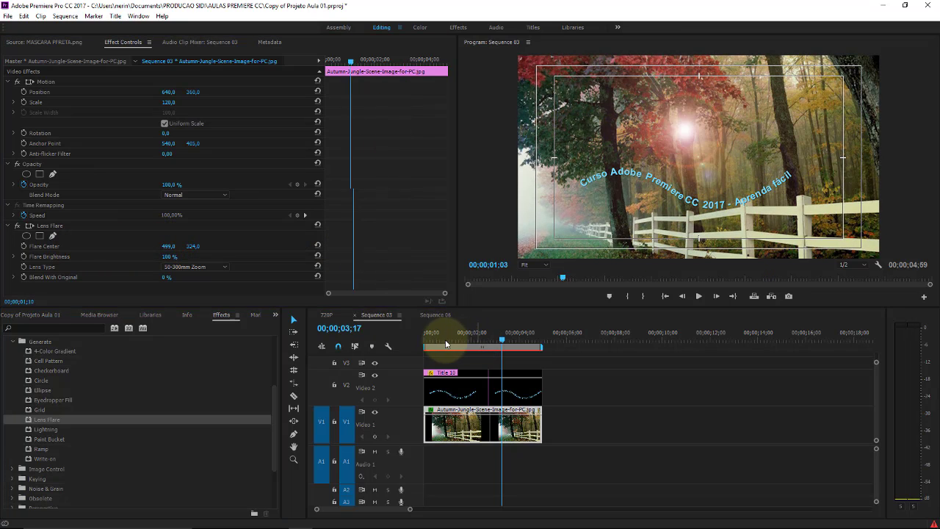
pyautogui.click(436, 339)
pyautogui.press('space')
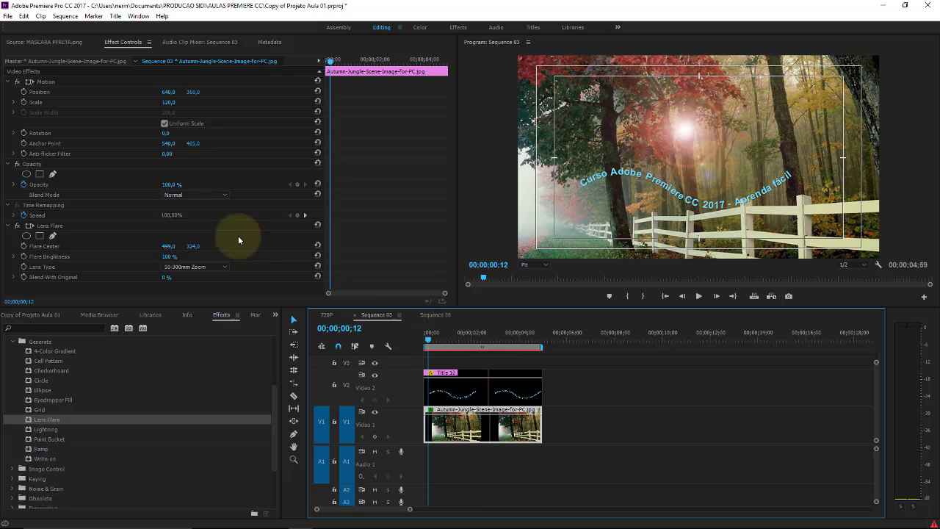
pyautogui.moveTo(169, 246); pyautogui.dragTo(105, 245)
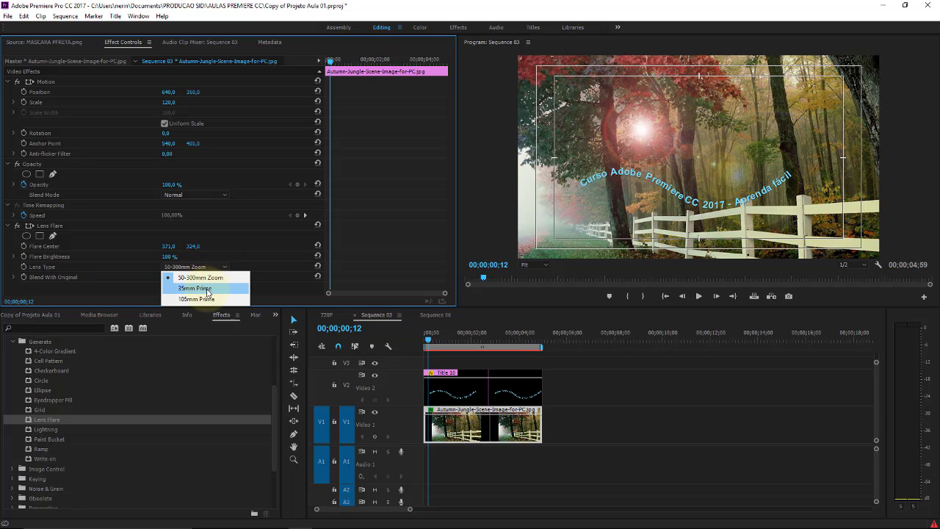
# - Switch the Lens Type to 105mm Prime and nudge the flare centre left
pyautogui.click(206, 289)
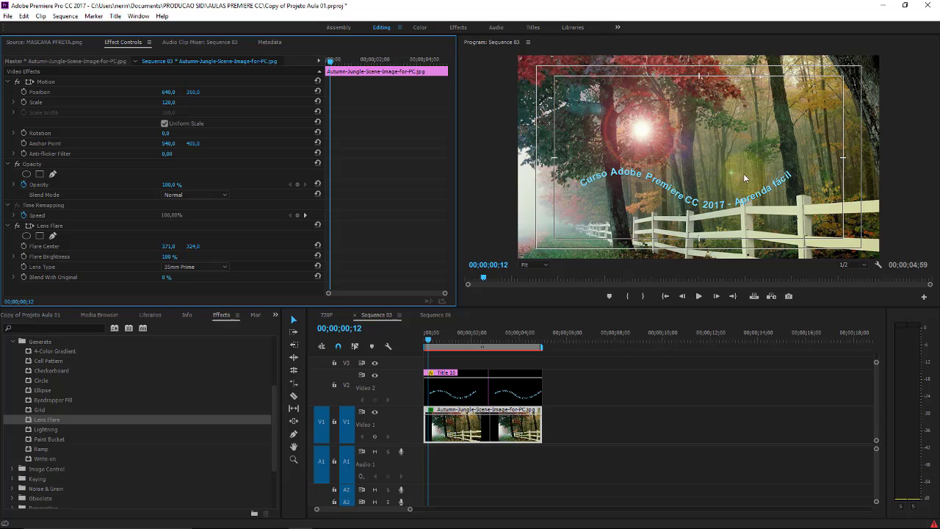
pyautogui.click(194, 267)
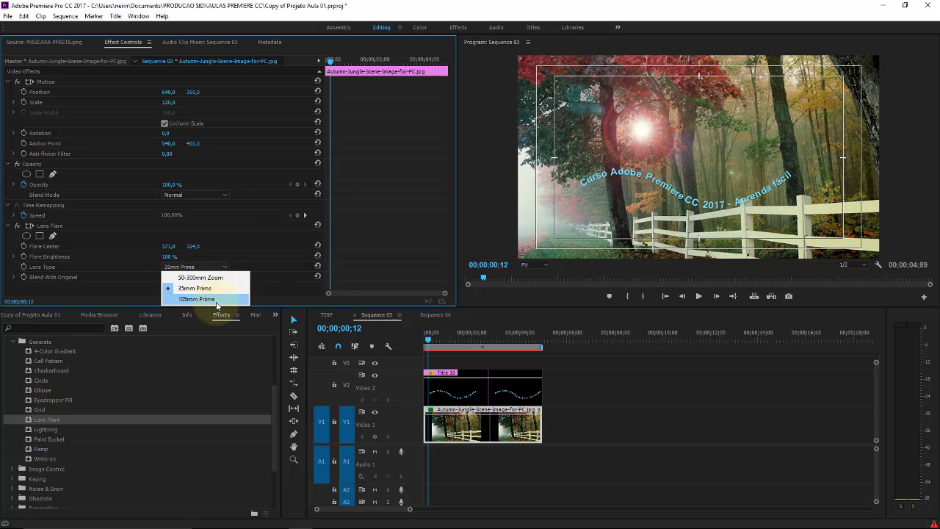
pyautogui.click(215, 299)
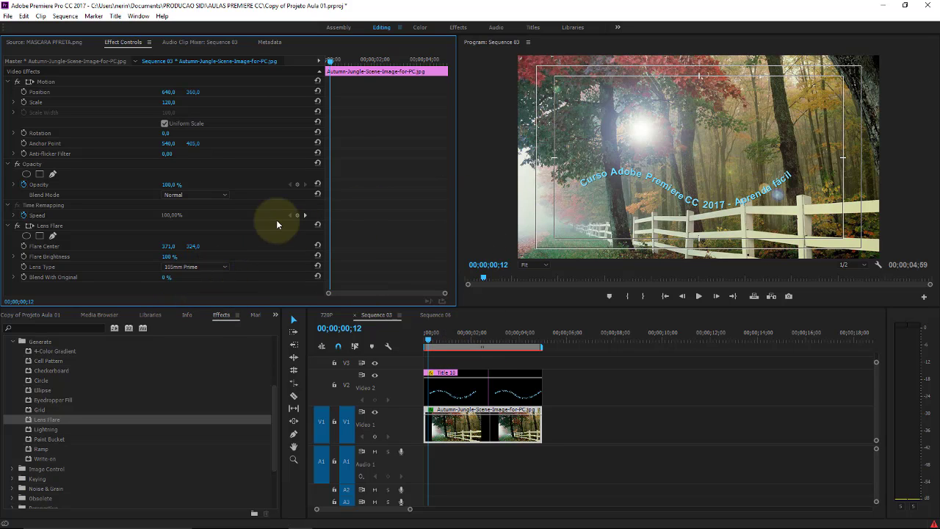
pyautogui.moveTo(167, 252)
pyautogui.mouseDown()
pyautogui.moveTo(175, 275)
pyautogui.moveTo(130, 274)
pyautogui.mouseUp()
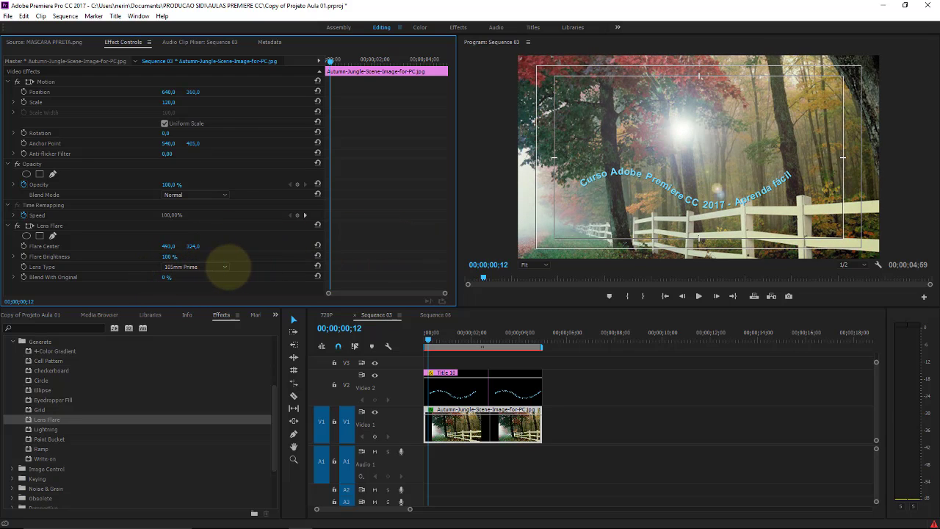
# - Blend the flare 39% with the original and place its centre at 141,0/197,0
pyautogui.moveTo(163, 279)
pyautogui.mouseDown()
pyautogui.moveTo(305, 283)
pyautogui.moveTo(131, 290)
pyautogui.mouseUp()
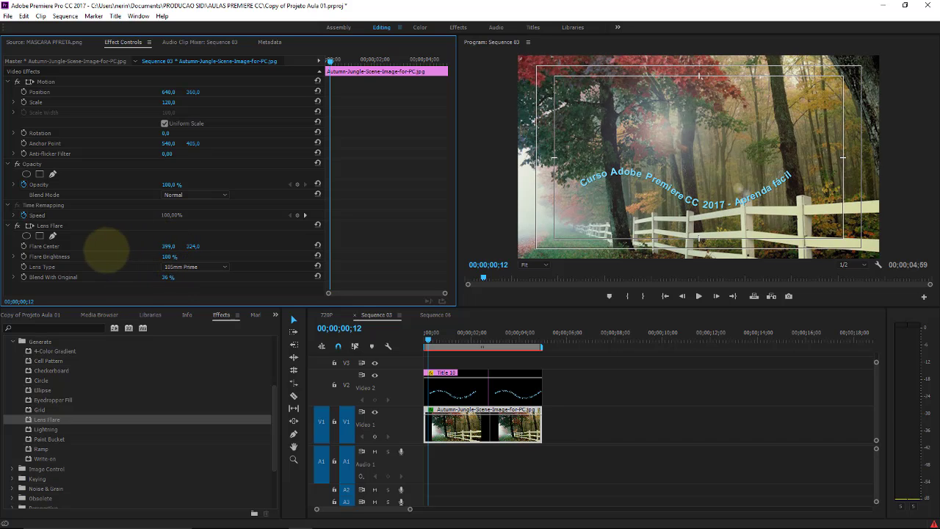
pyautogui.moveTo(170, 247); pyautogui.dragTo(37, 268)
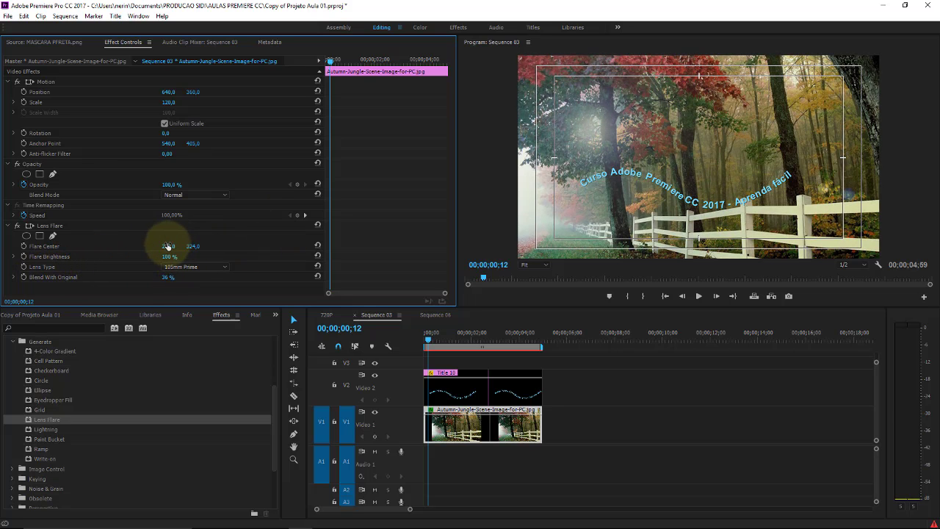
pyautogui.moveTo(167, 277)
pyautogui.mouseDown()
pyautogui.moveTo(202, 276)
pyautogui.moveTo(143, 273)
pyautogui.mouseUp()
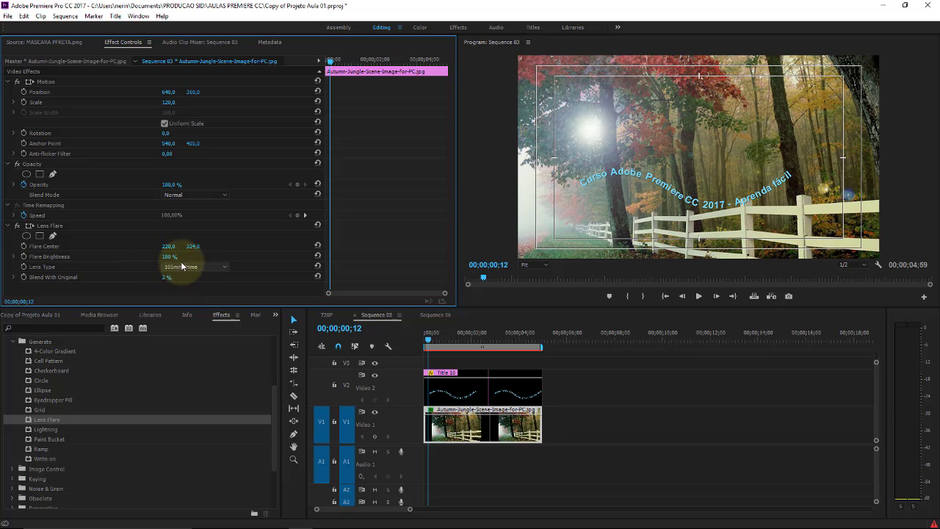
pyautogui.moveTo(170, 284); pyautogui.dragTo(184, 279)
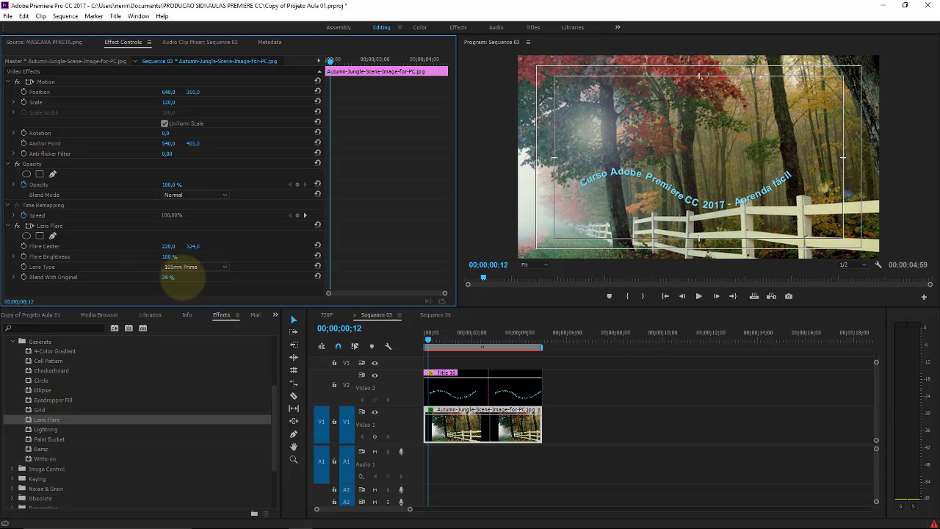
pyautogui.moveTo(160, 248); pyautogui.dragTo(130, 246)
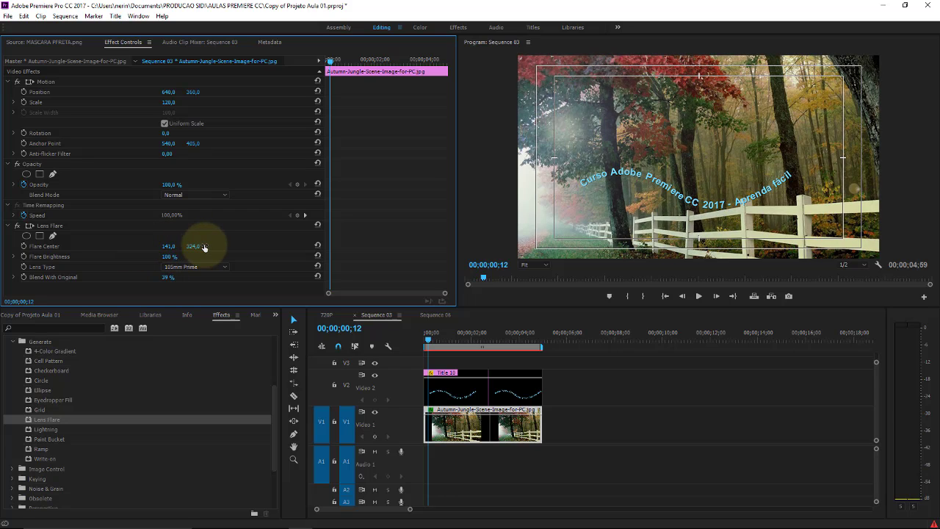
pyautogui.moveTo(195, 246); pyautogui.dragTo(137, 249)
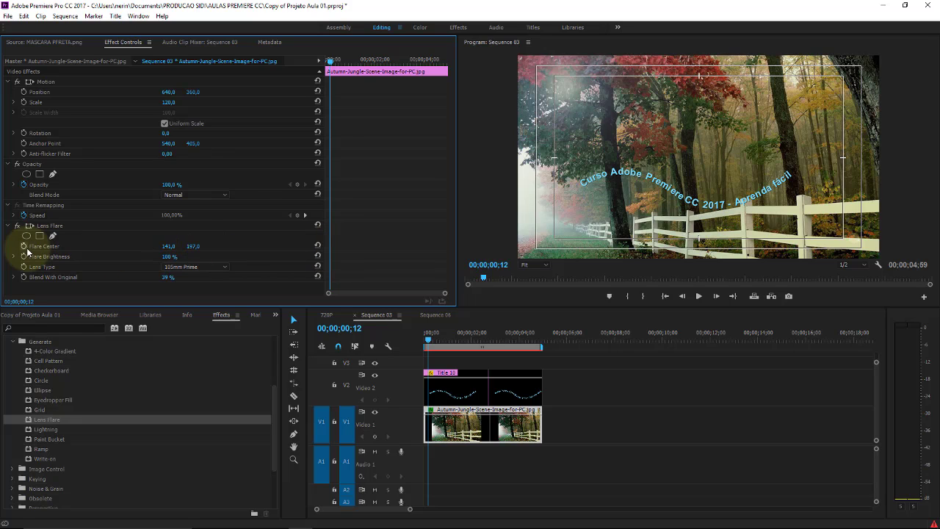
# - Near the clip end, keyframe the flare centre at 626,7/508,0 so it travels across
pyautogui.moveTo(330, 58); pyautogui.dragTo(443, 55)
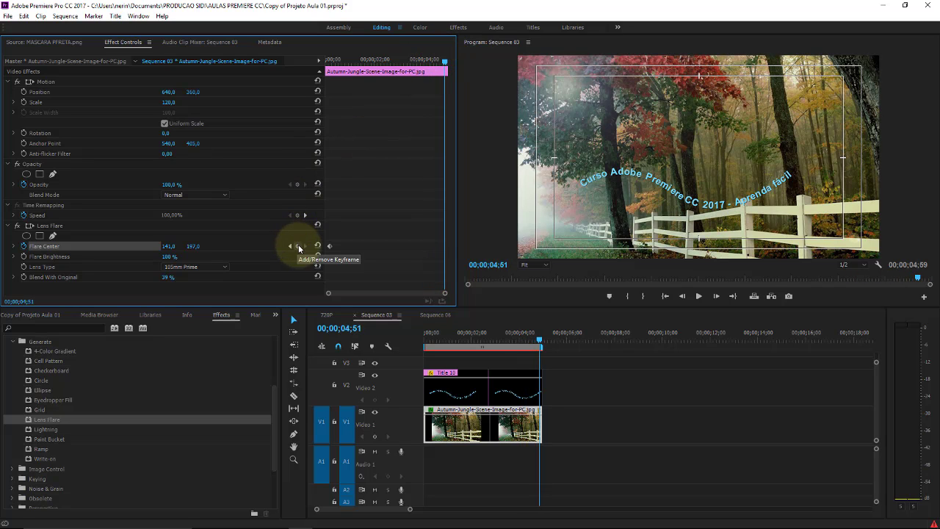
pyautogui.moveTo(177, 246); pyautogui.dragTo(493, 228)
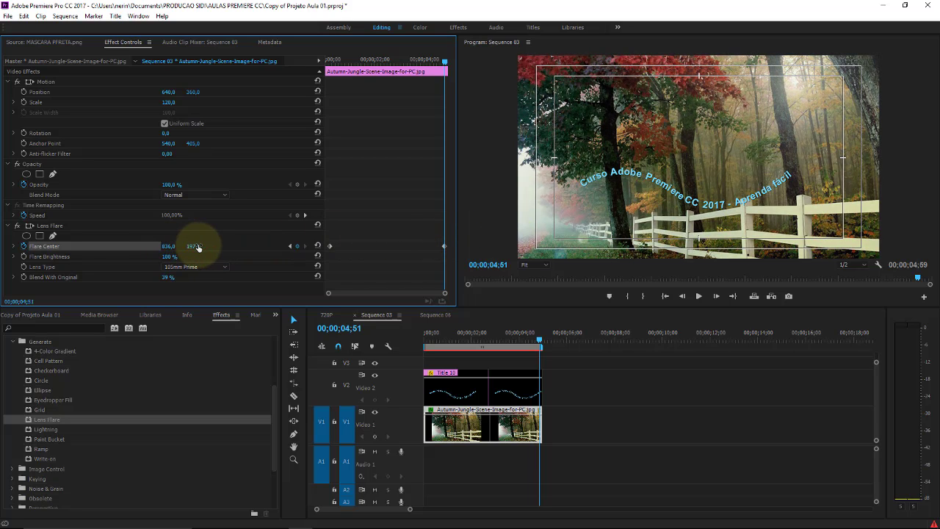
pyautogui.moveTo(198, 247); pyautogui.dragTo(398, 235)
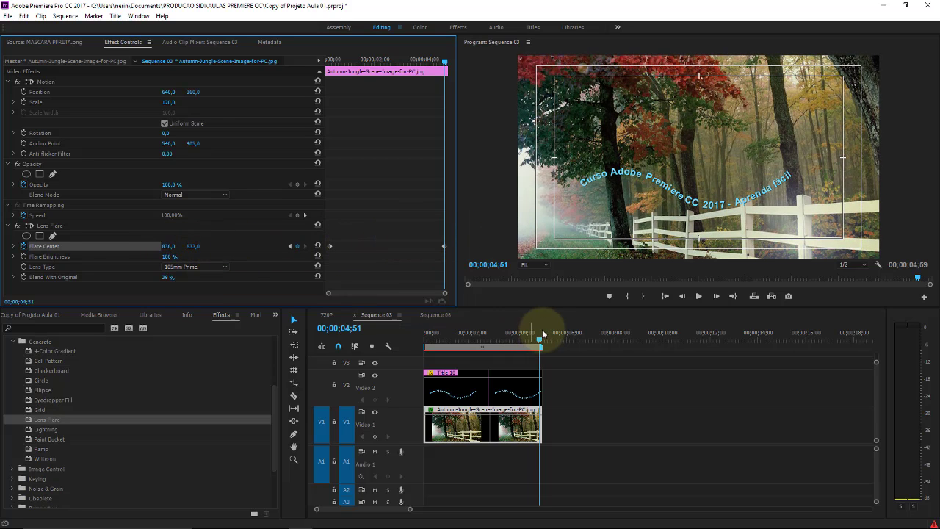
# - Play the animated flare from the clip start, then save the project
pyautogui.moveTo(542, 333)
pyautogui.mouseDown()
pyautogui.moveTo(420, 332)
pyautogui.moveTo(566, 332)
pyautogui.mouseUp()
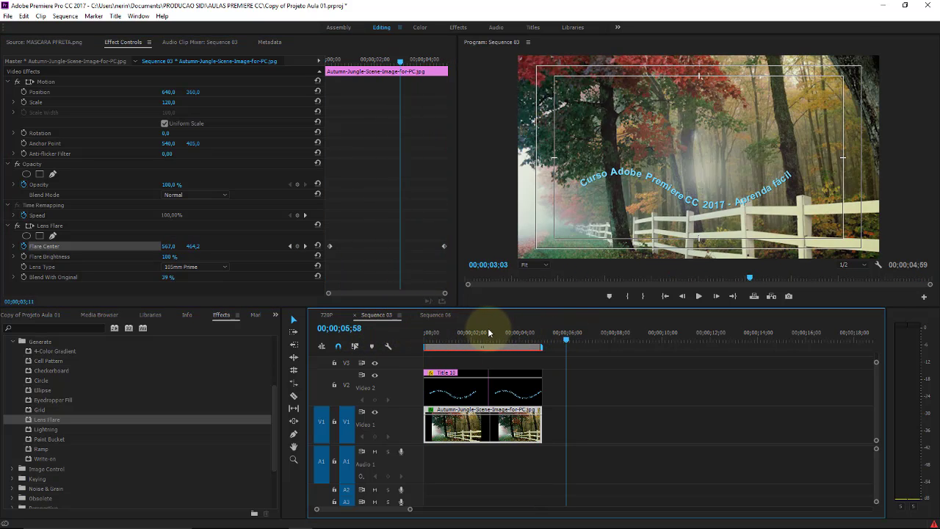
pyautogui.press('space')
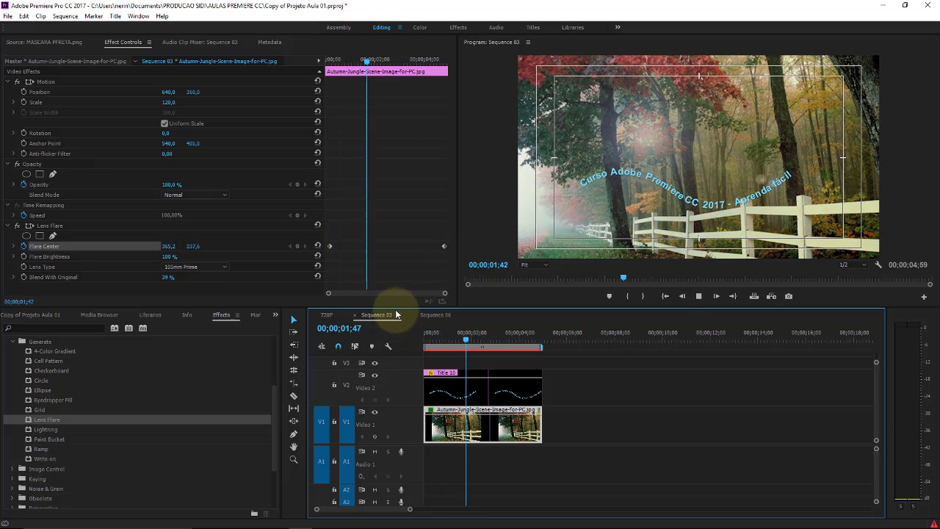
pyautogui.press('space')
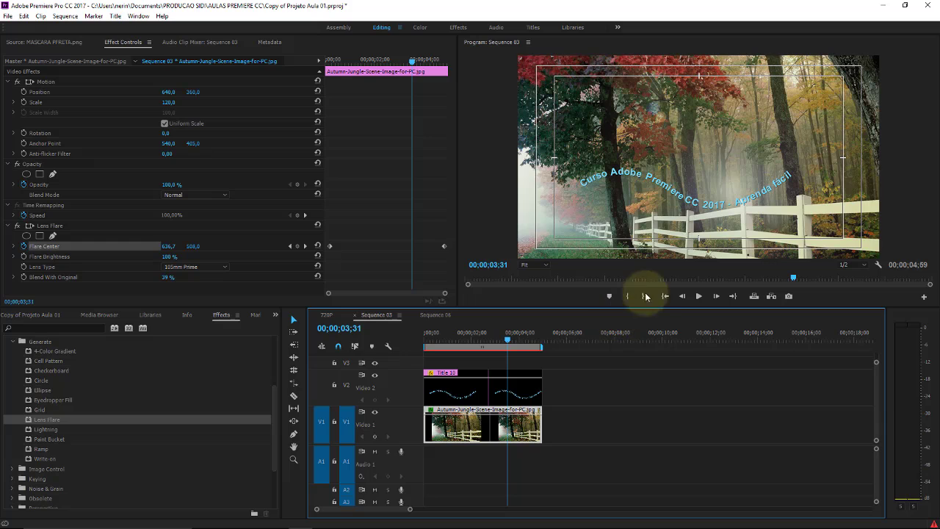
pyautogui.hotkey('ctrl', 's')
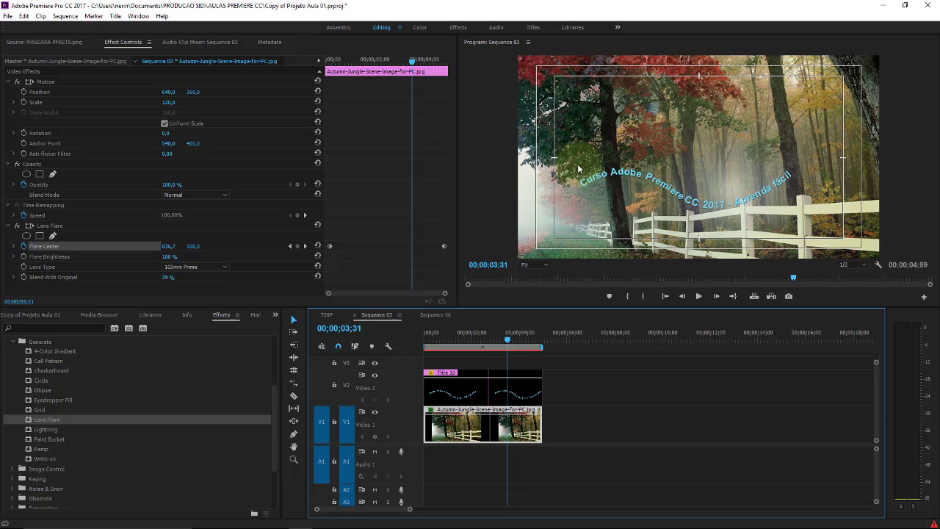
# - Apply Lens Flare to the Title 10 clip and set Blend With Original to 100
pyautogui.click(500, 399)
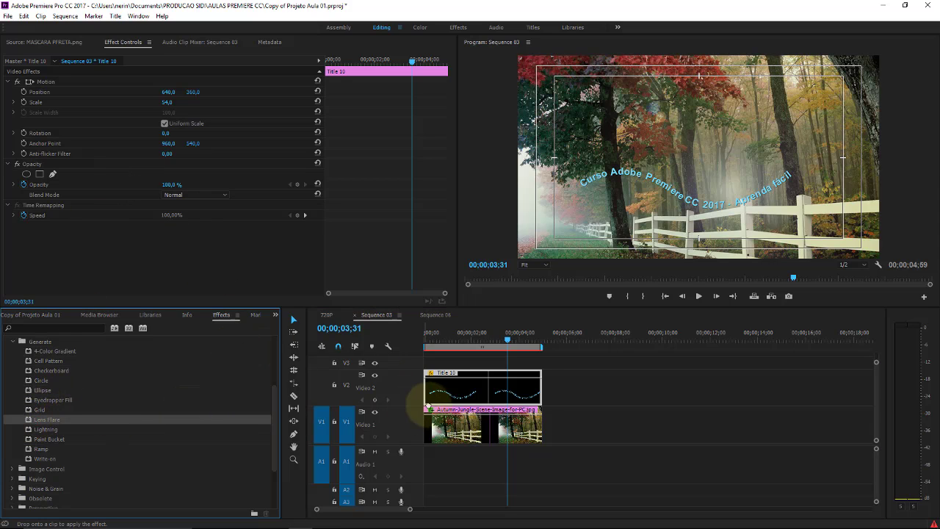
pyautogui.moveTo(29, 423); pyautogui.dragTo(451, 390)
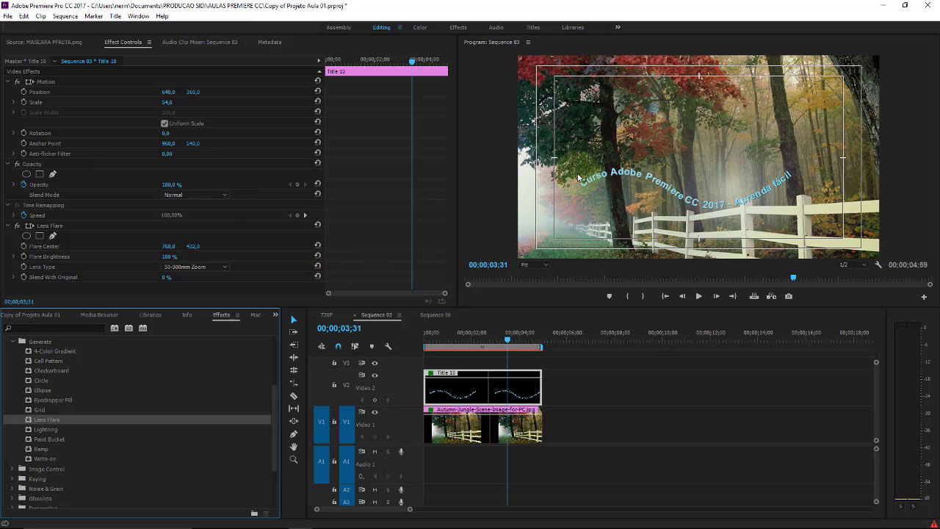
pyautogui.click(168, 277)
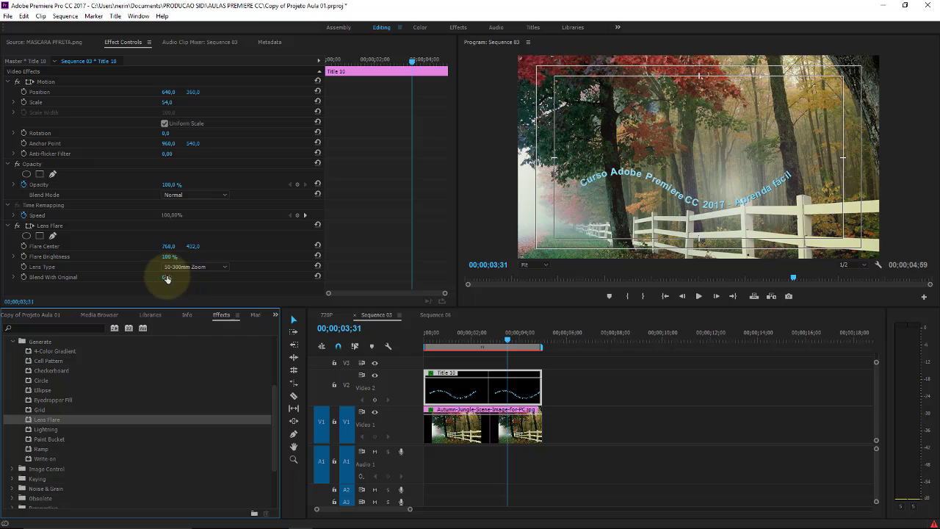
pyautogui.write('100')
pyautogui.press('Return')
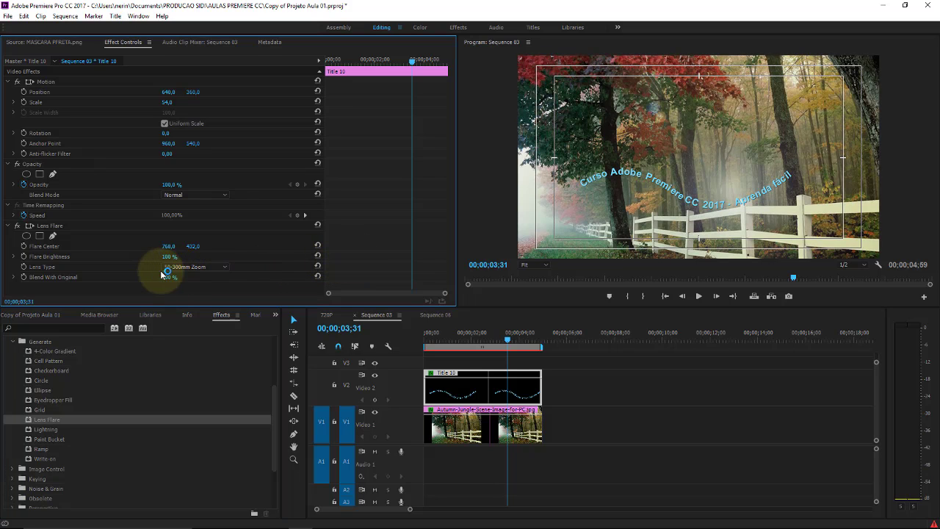
# - Scrub the title flare's centre and blend, leaving the centre at 1444,0/412,0
pyautogui.moveTo(169, 246); pyautogui.dragTo(301, 247)
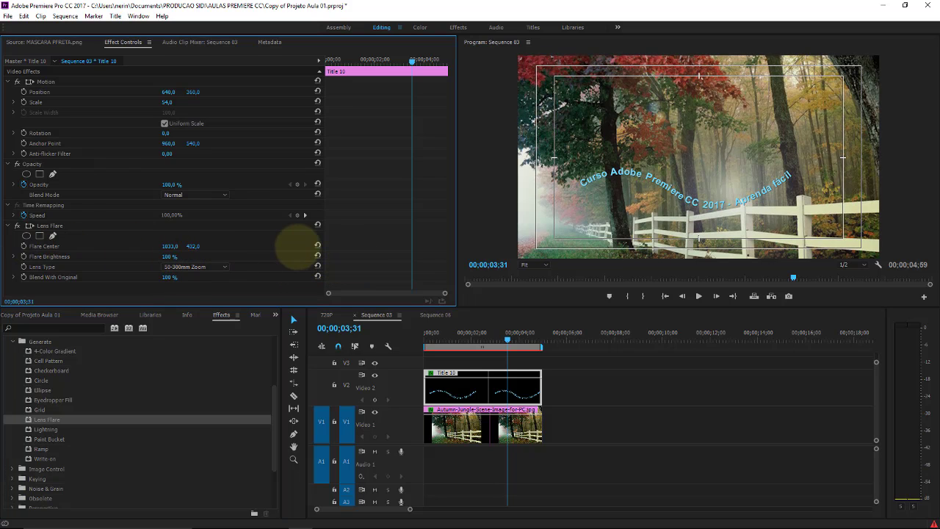
pyautogui.moveTo(168, 277); pyautogui.dragTo(95, 278)
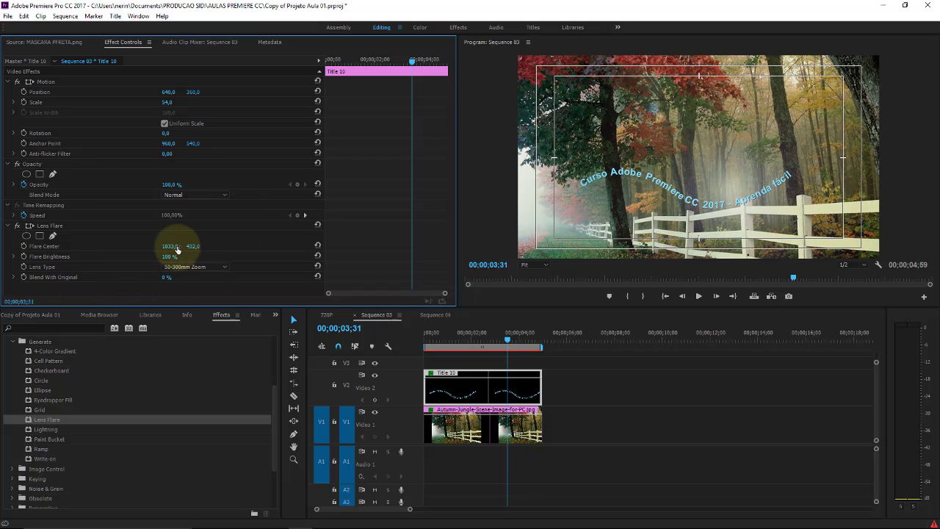
pyautogui.moveTo(168, 246)
pyautogui.mouseDown()
pyautogui.moveTo(281, 244)
pyautogui.moveTo(522, 183)
pyautogui.mouseUp()
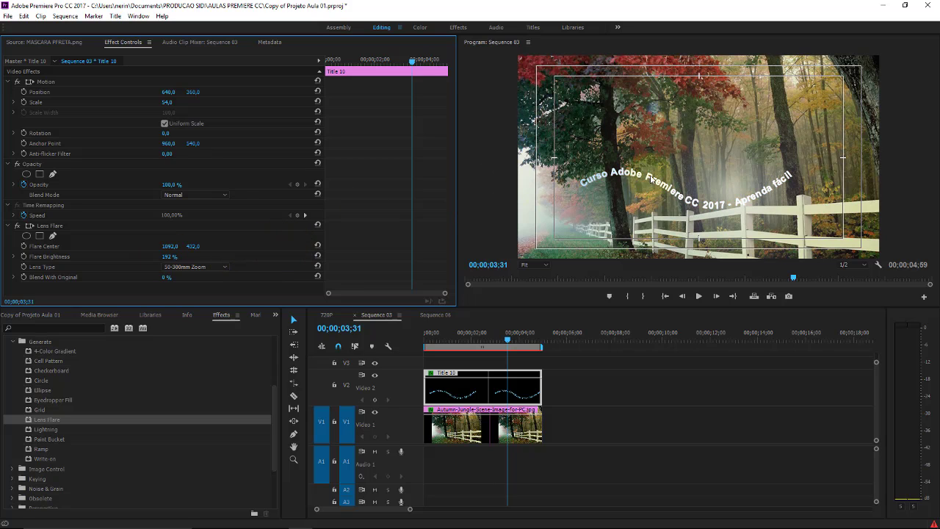
pyautogui.moveTo(169, 246)
pyautogui.mouseDown()
pyautogui.moveTo(4, 252)
pyautogui.moveTo(743, 266)
pyautogui.mouseUp()
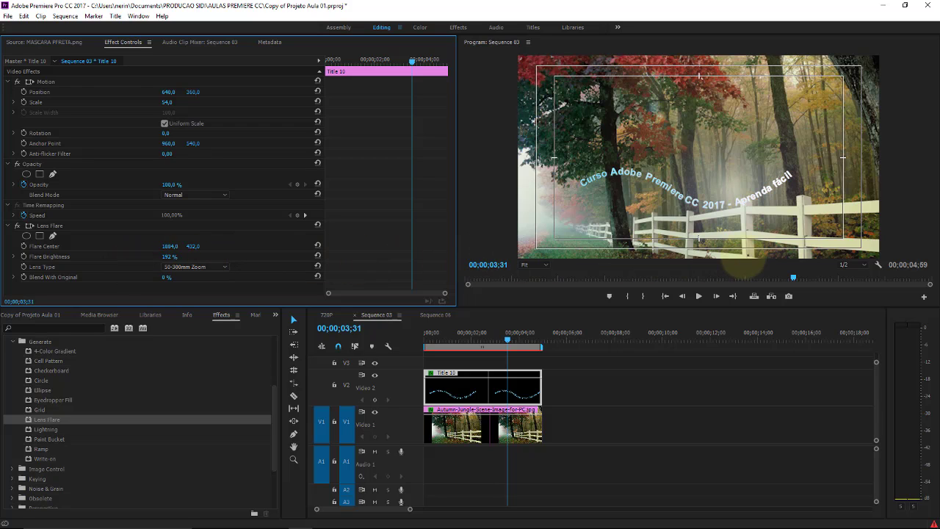
pyautogui.moveTo(743, 265)
pyautogui.mouseDown()
pyautogui.moveTo(890, 247)
pyautogui.moveTo(12, 249)
pyautogui.moveTo(499, 229)
pyautogui.moveTo(328, 229)
pyautogui.mouseUp()
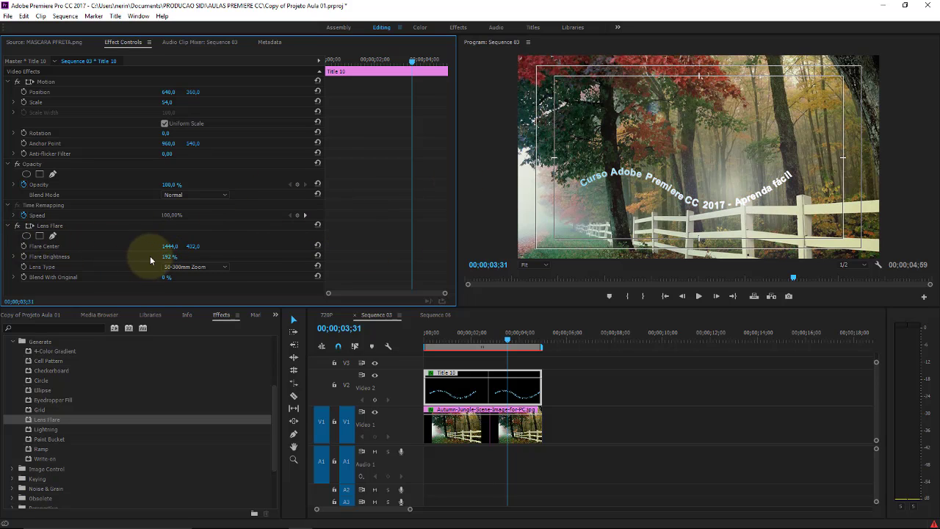
# - Delete the Lens Flare effect from Title 10 and from the Autumn-Jungle forest clip
pyautogui.click(51, 229)
pyautogui.press('Delete')
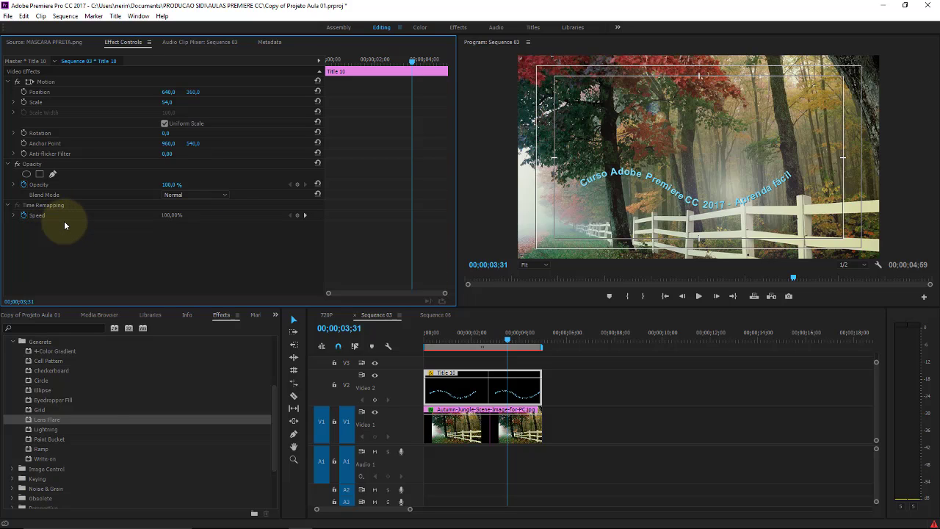
pyautogui.click(51, 430)
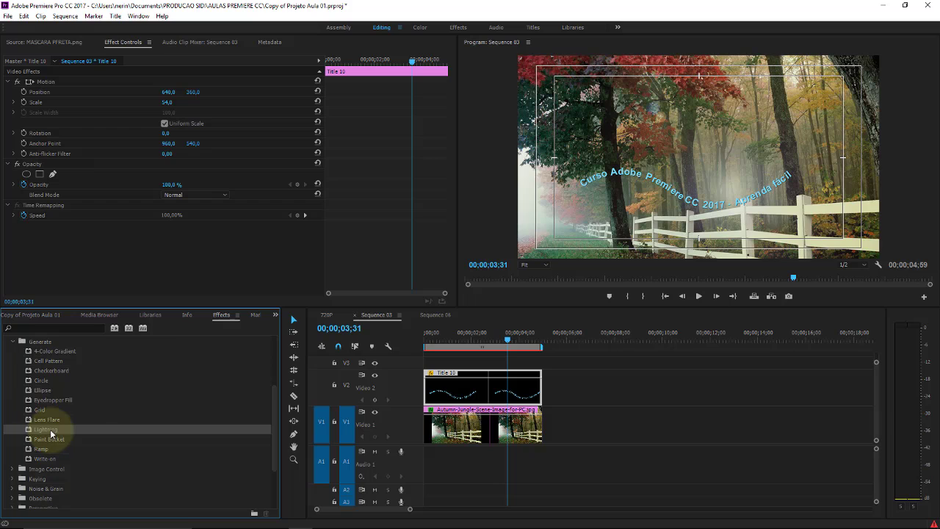
pyautogui.click(439, 420)
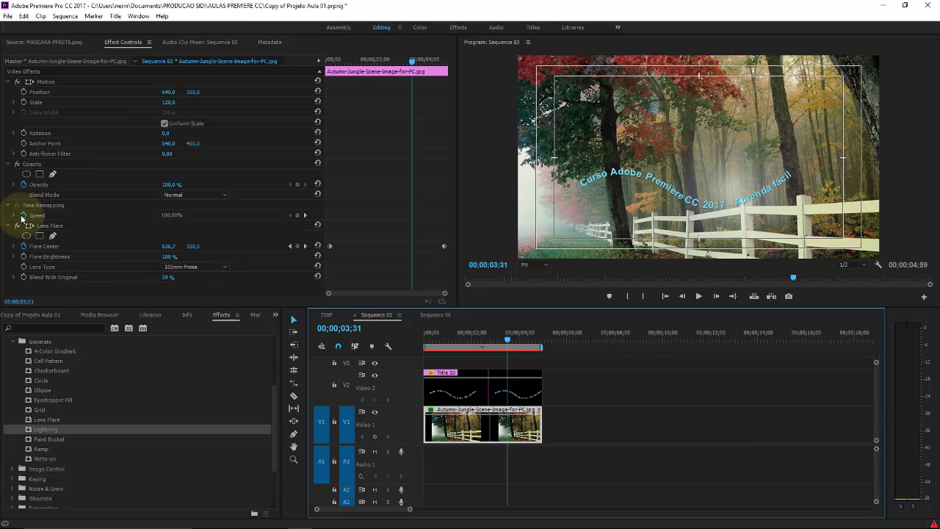
pyautogui.click(40, 231)
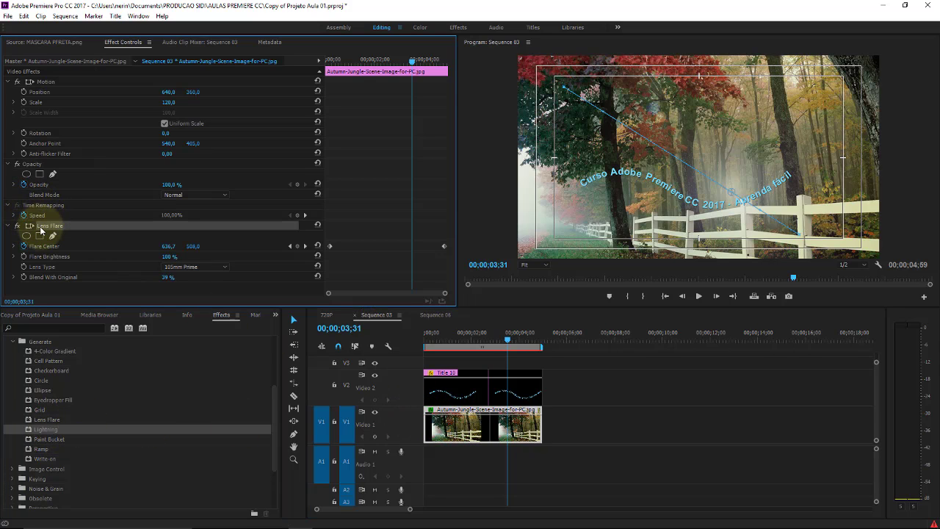
pyautogui.press('Delete')
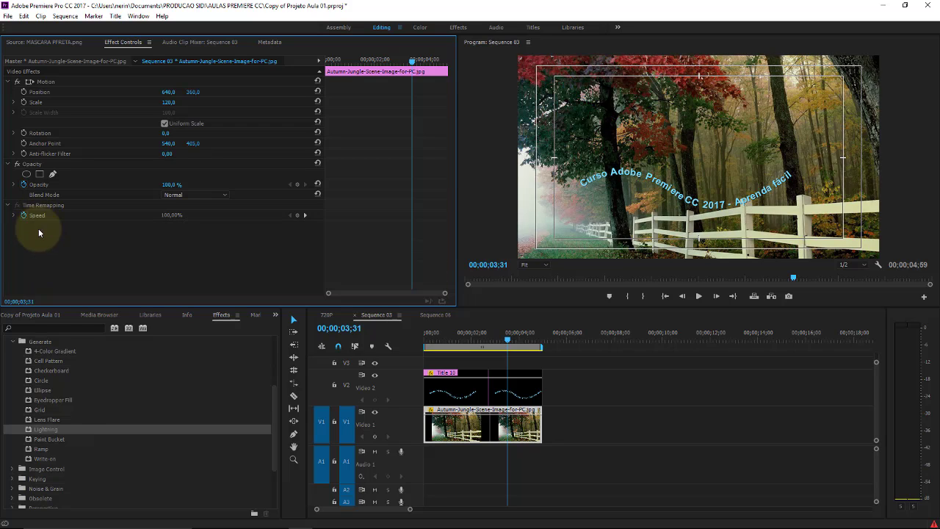
# - Apply the Lightning effect to the forest clip and preview the bolt near the start
pyautogui.moveTo(53, 433); pyautogui.dragTo(512, 428)
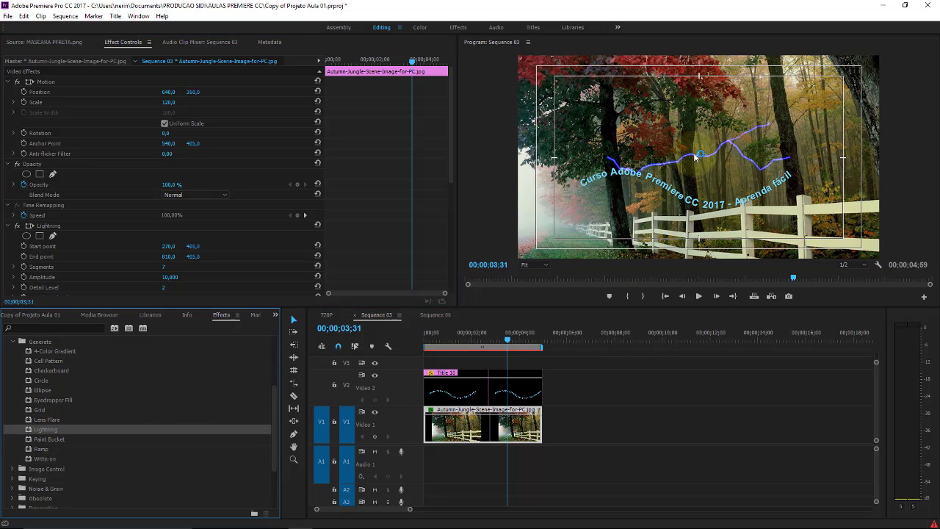
pyautogui.moveTo(450, 95); pyautogui.dragTo(450, 272)
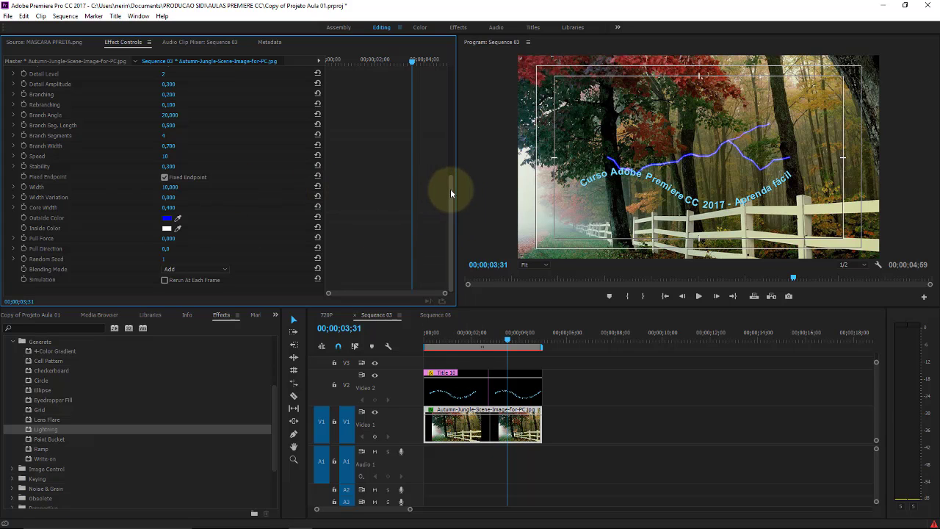
pyautogui.moveTo(450, 193); pyautogui.dragTo(453, 188)
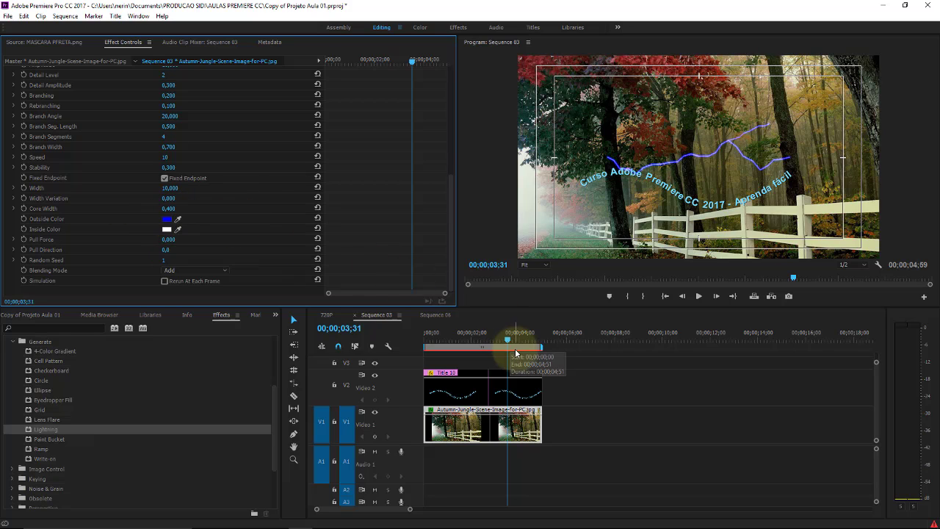
pyautogui.moveTo(489, 336); pyautogui.dragTo(393, 332)
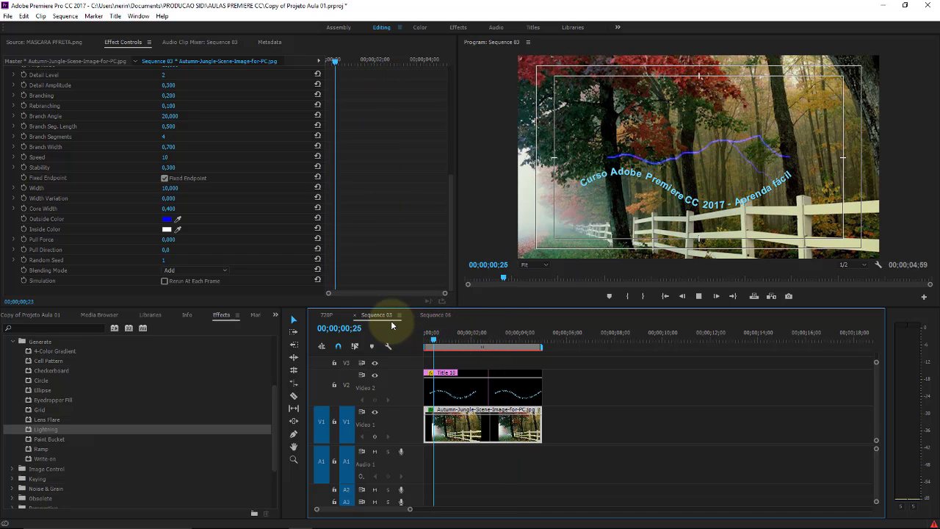
pyautogui.press('space')
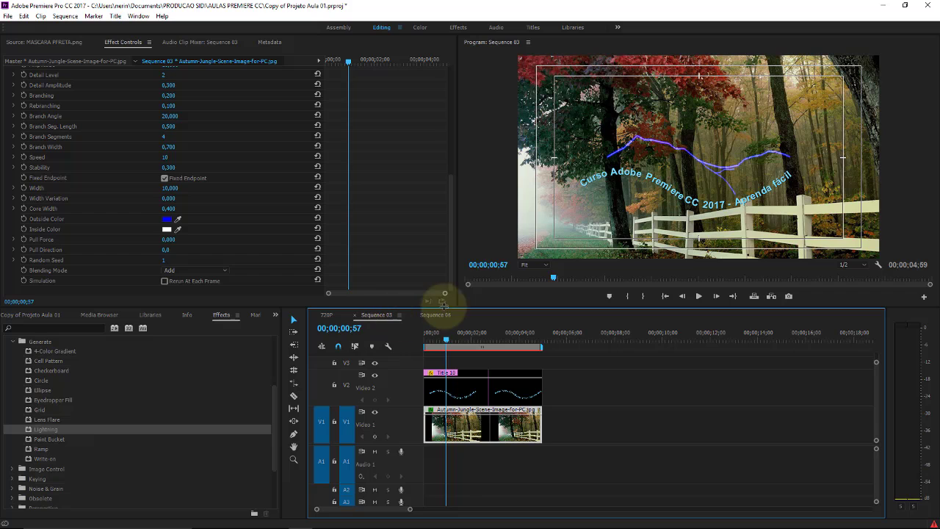
# - Move the Lightning start point to X 100, raise Amplitude to 24 and Detail Level to 5
pyautogui.moveTo(451, 216); pyautogui.dragTo(449, 130)
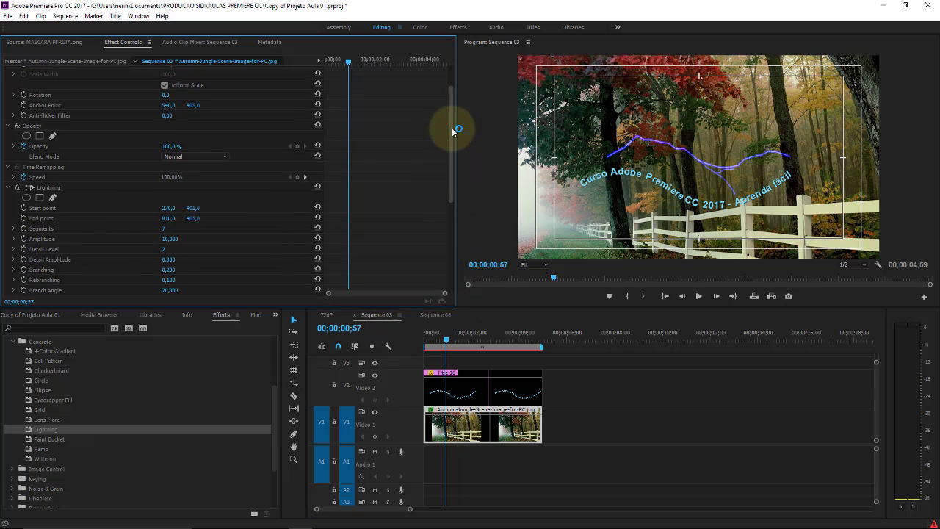
pyautogui.moveTo(169, 208)
pyautogui.mouseDown()
pyautogui.moveTo(262, 204)
pyautogui.moveTo(29, 206)
pyautogui.mouseUp()
pyautogui.moveTo(196, 212)
pyautogui.mouseDown()
pyautogui.moveTo(248, 212)
pyautogui.moveTo(162, 211)
pyautogui.mouseUp()
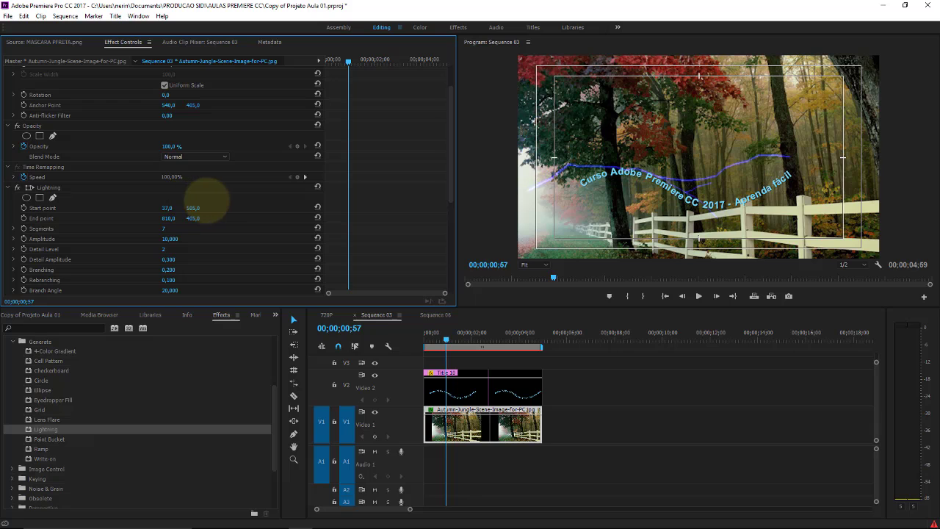
pyautogui.moveTo(164, 209)
pyautogui.mouseDown()
pyautogui.moveTo(166, 218)
pyautogui.moveTo(230, 224)
pyautogui.moveTo(166, 227)
pyautogui.moveTo(180, 209)
pyautogui.mouseUp()
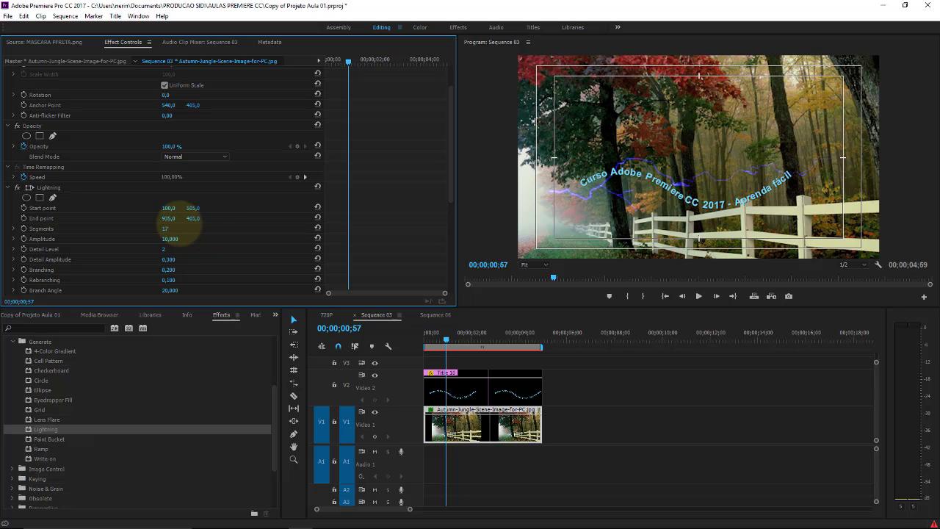
pyautogui.moveTo(172, 240); pyautogui.dragTo(173, 259)
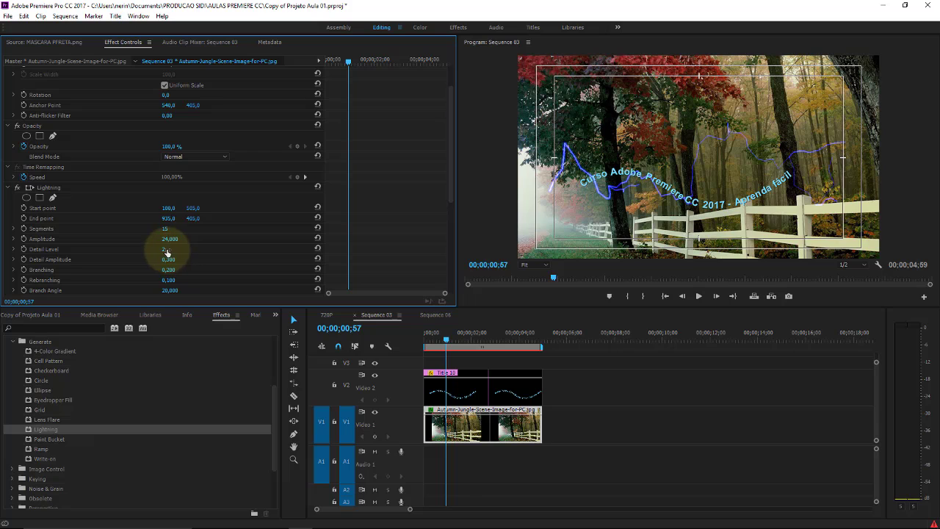
pyautogui.moveTo(167, 251); pyautogui.dragTo(195, 247)
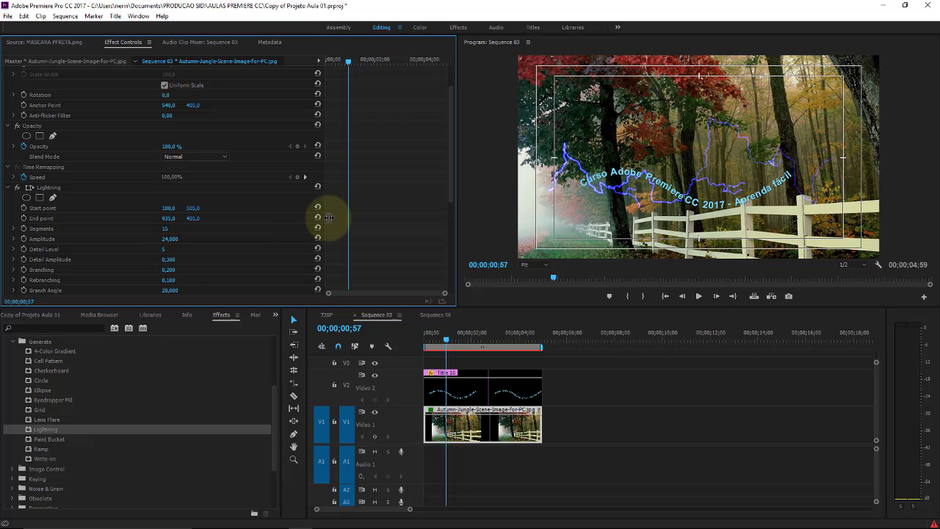
pyautogui.moveTo(451, 167); pyautogui.dragTo(451, 252)
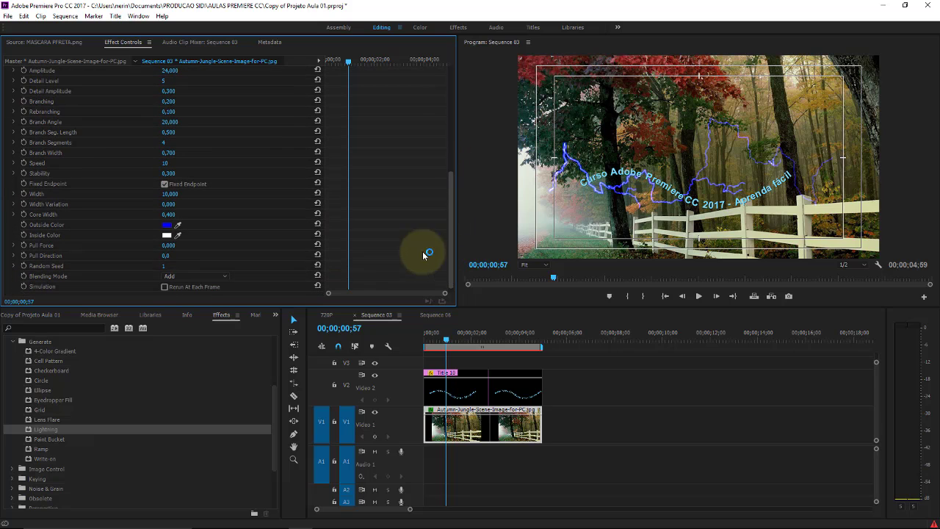
# - Set the Lightning Outside Color to yellow and play the sequence to preview it
pyautogui.click(168, 226)
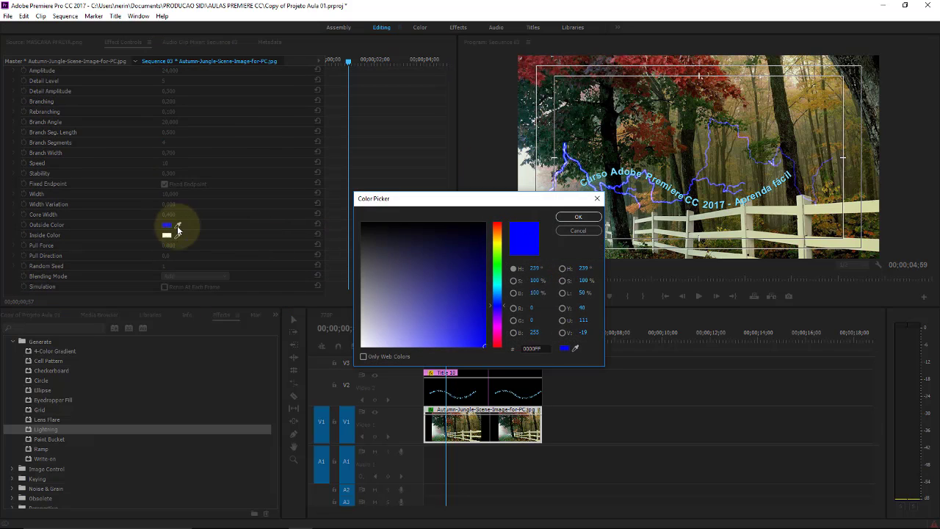
pyautogui.click(500, 246)
pyautogui.click(584, 218)
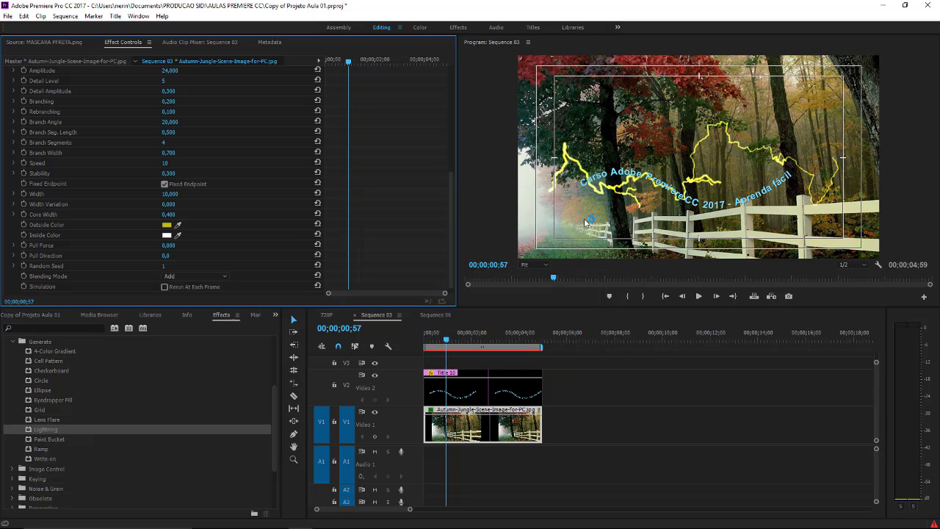
pyautogui.click(425, 338)
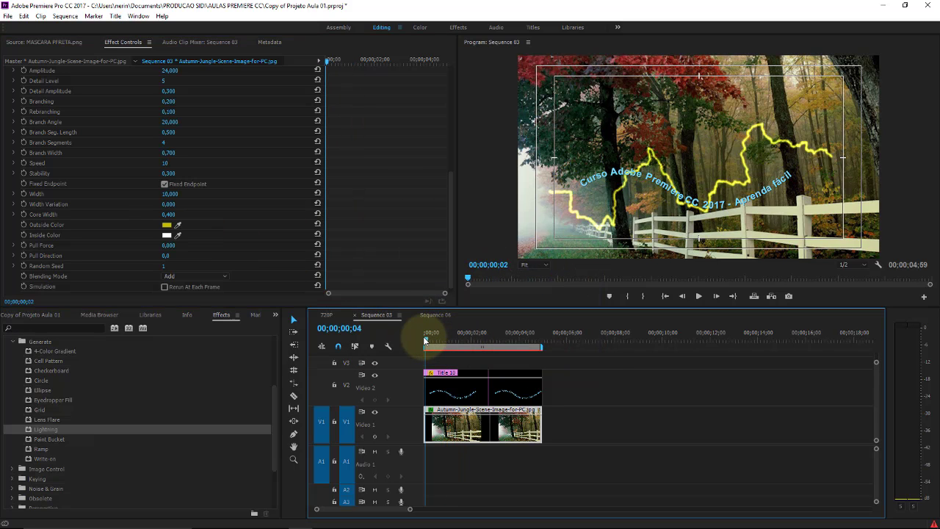
pyautogui.press('space')
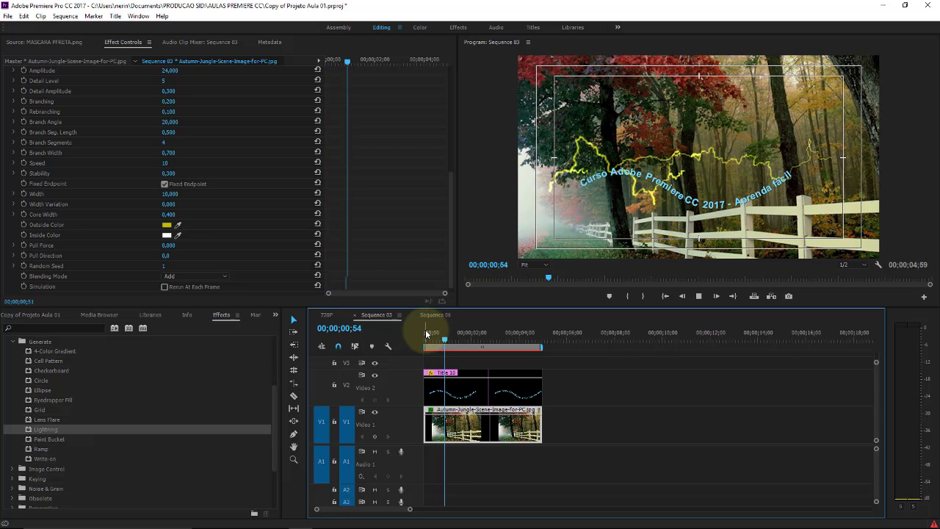
# - Change the Outside Color to blue (#1000DC) and rewind to the sequence start
pyautogui.click(167, 225)
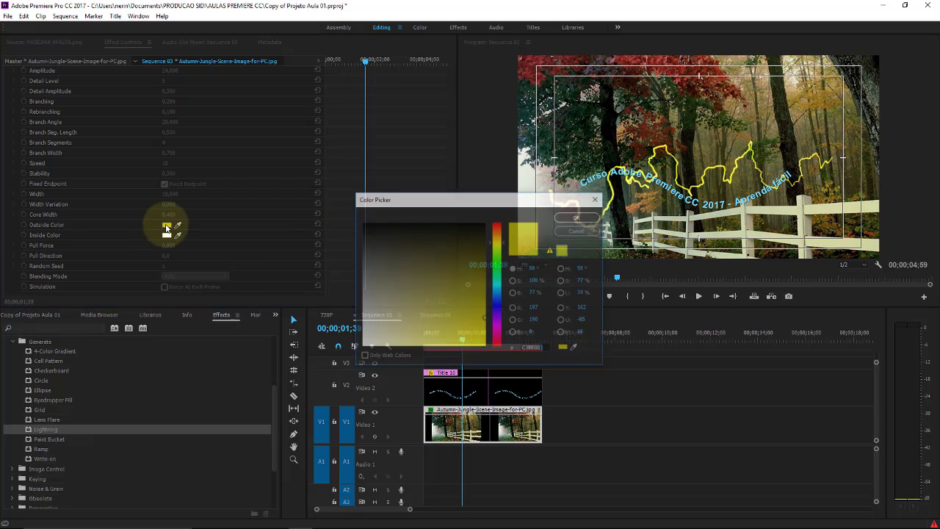
pyautogui.click(497, 307)
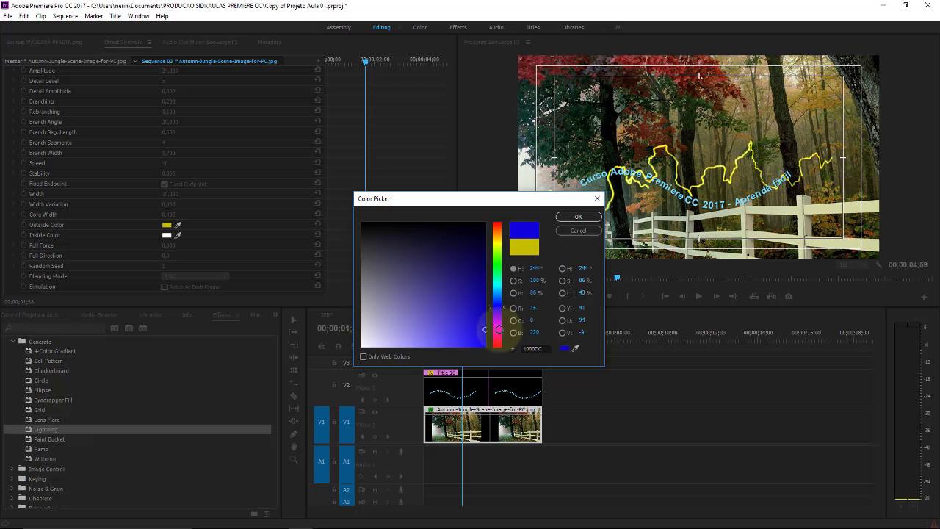
pyautogui.click(570, 222)
pyautogui.moveTo(464, 337); pyautogui.dragTo(416, 342)
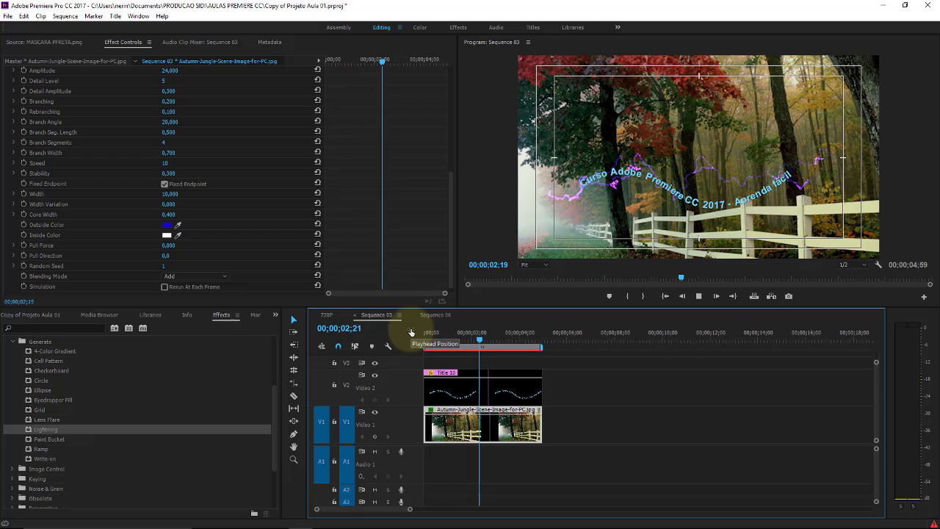
# - Reset Lightning to defaults: Segments 7, Amplitude 10, Start 270/405, End 810/405, Detail 2
pyautogui.click(354, 271)
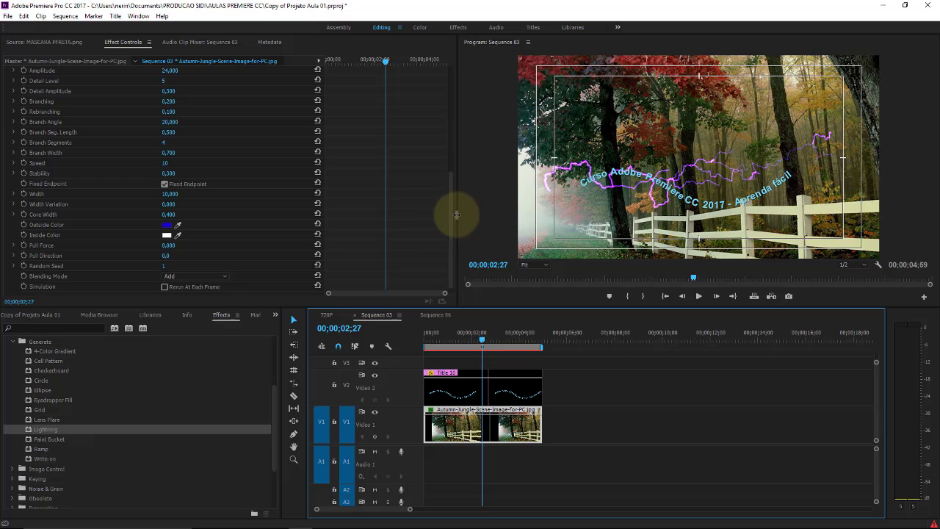
pyautogui.moveTo(456, 214); pyautogui.dragTo(459, 118)
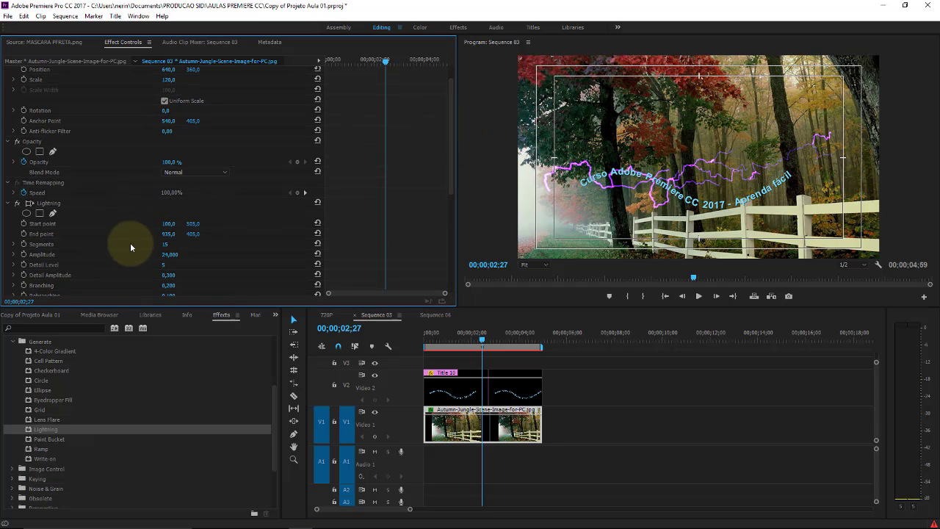
pyautogui.click(318, 244)
pyautogui.click(318, 254)
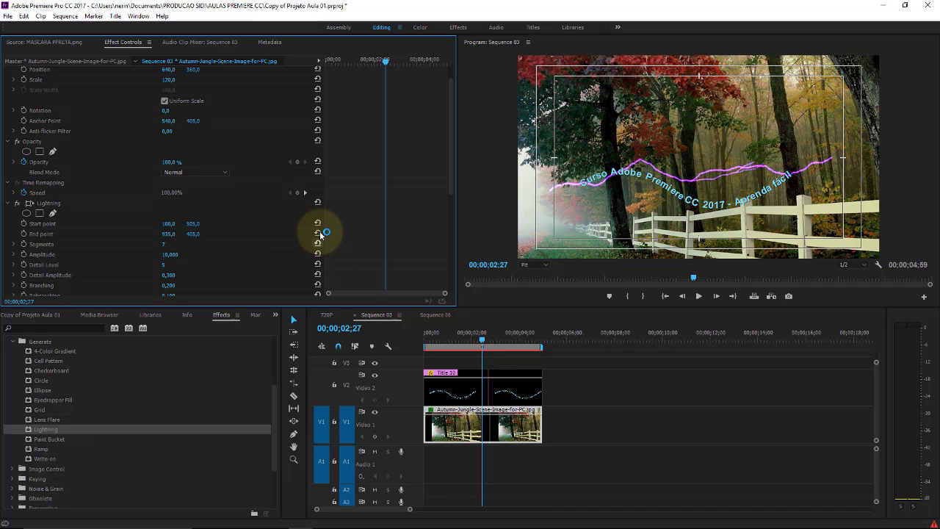
pyautogui.click(321, 233)
pyautogui.click(318, 223)
pyautogui.click(318, 264)
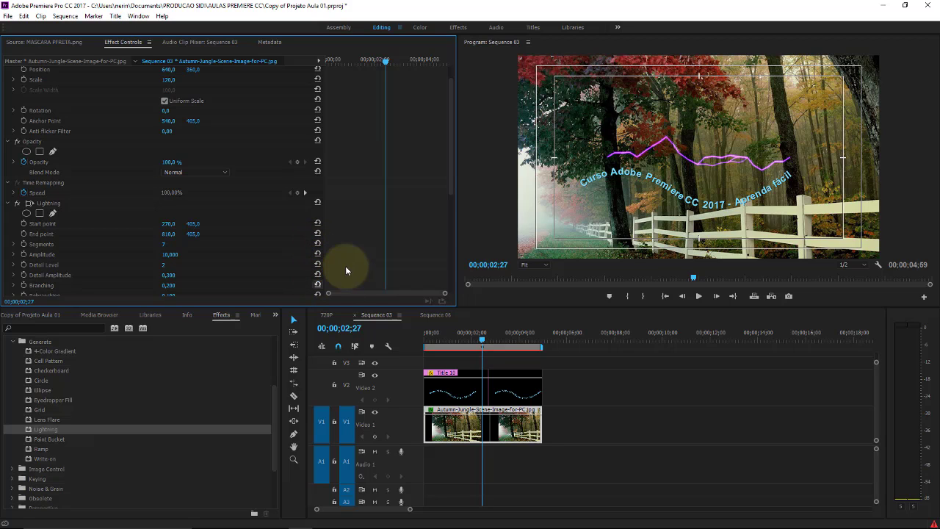
pyautogui.moveTo(450, 181); pyautogui.dragTo(448, 234)
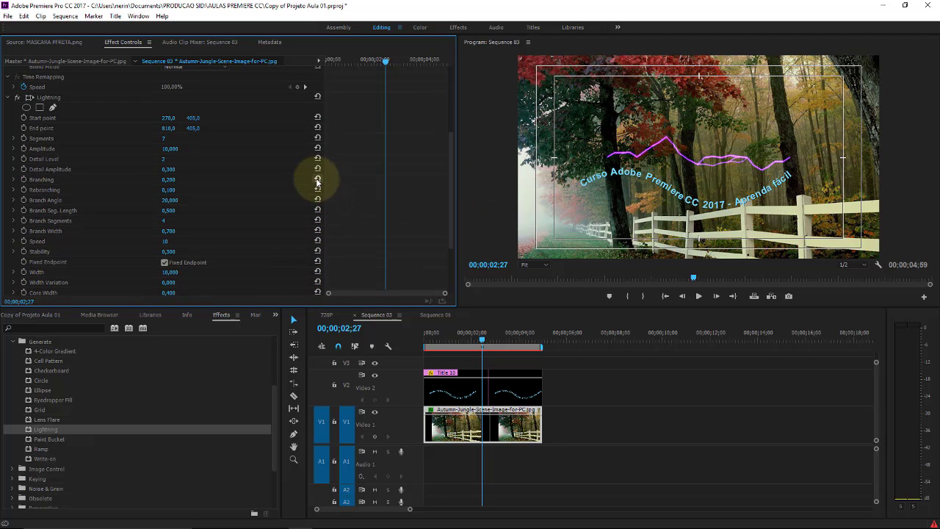
pyautogui.click(46, 99)
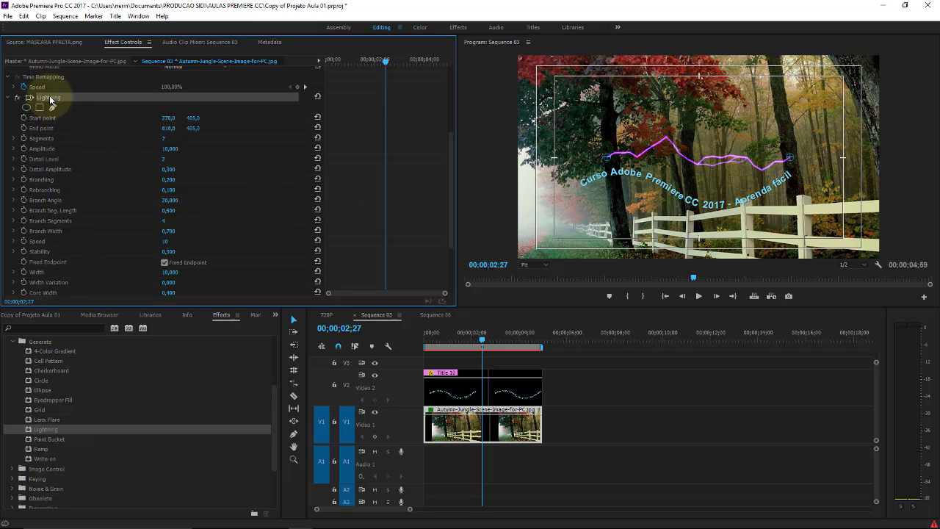
# - Delete the Lightning effect from the autumn forest clip
pyautogui.click(570, 384)
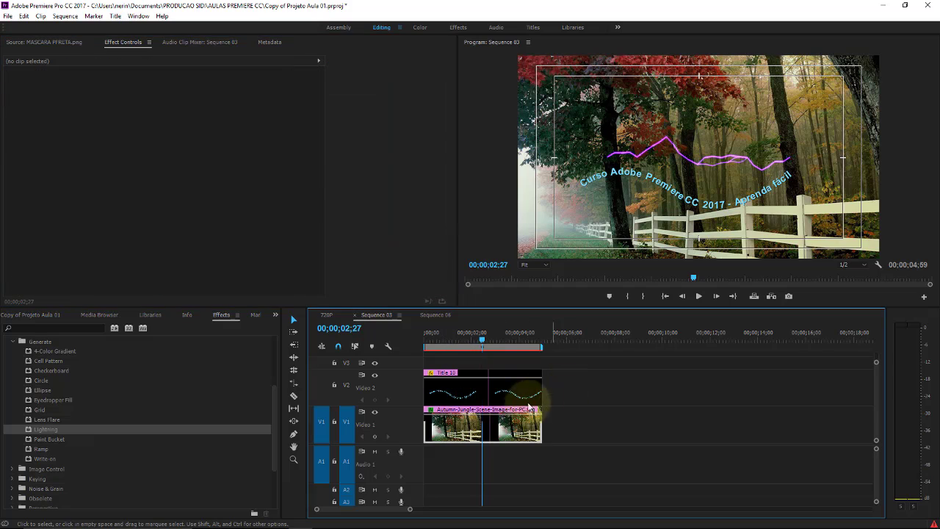
pyautogui.click(507, 425)
pyautogui.click(44, 226)
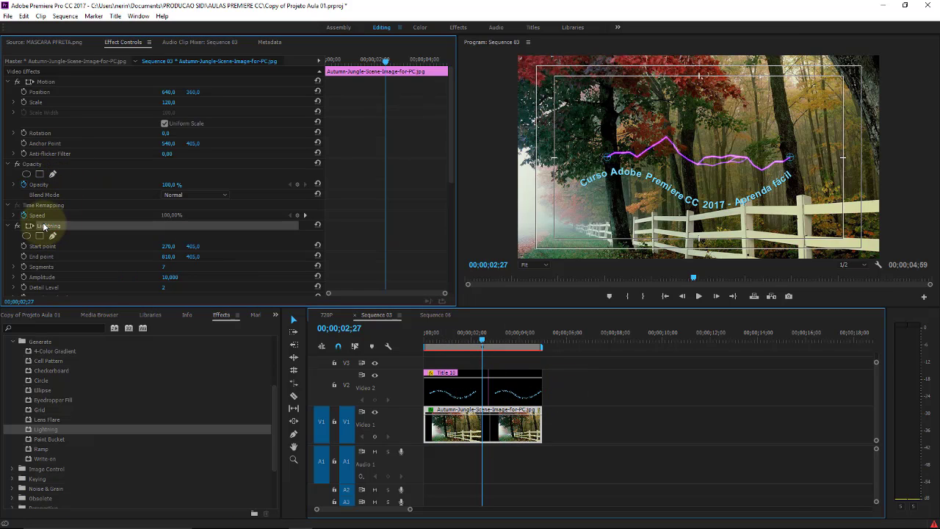
pyautogui.press('Delete')
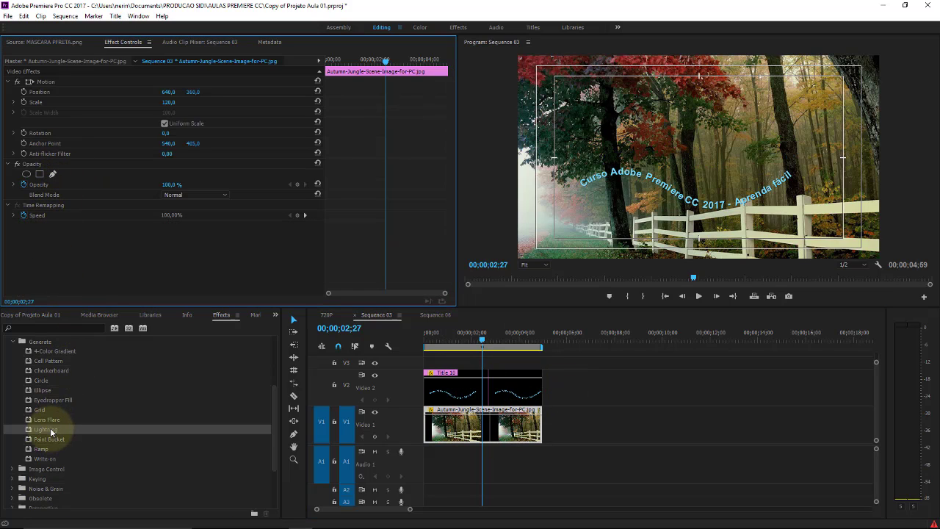
# - Re-apply Lightning to the forest clip and preview it from the sequence start
pyautogui.moveTo(50, 432); pyautogui.dragTo(452, 424)
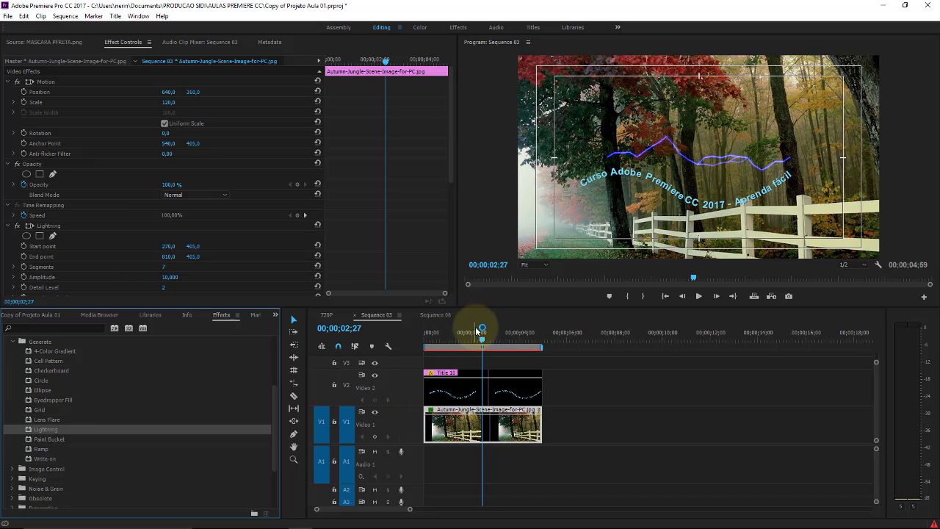
pyautogui.click(399, 334)
pyautogui.press('Home')
pyautogui.press('space')
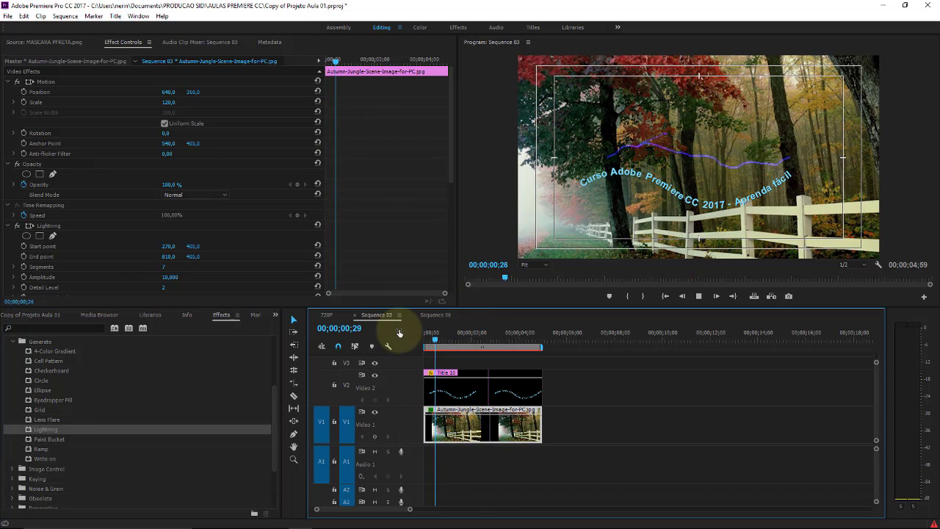
pyautogui.press('space')
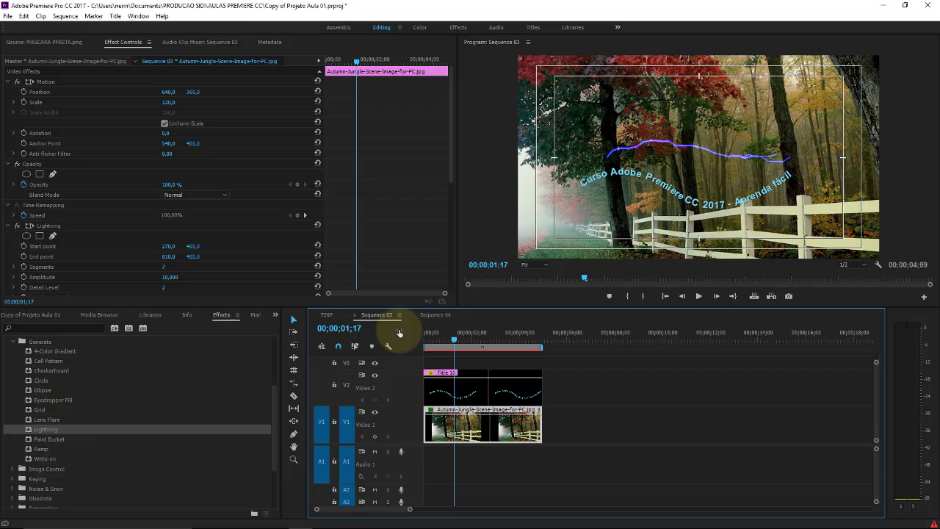
# - Delete the re-applied Lightning effect from the forest clip again
pyautogui.click(503, 396)
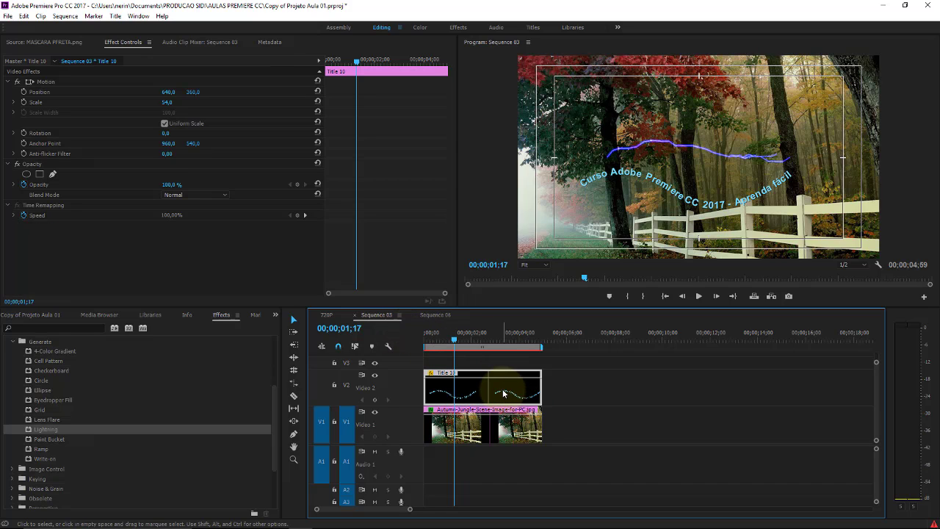
pyautogui.click(503, 422)
pyautogui.click(46, 227)
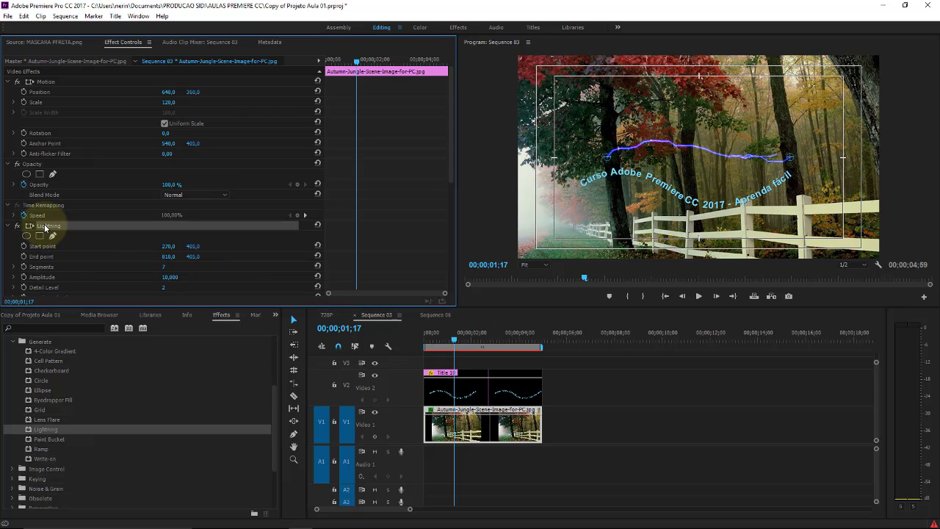
pyautogui.press('Delete')
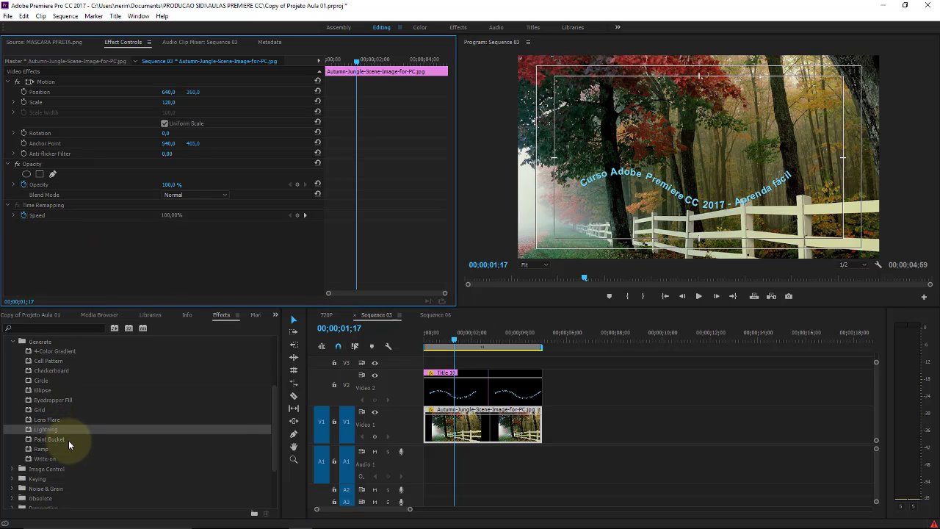
pyautogui.click(42, 450)
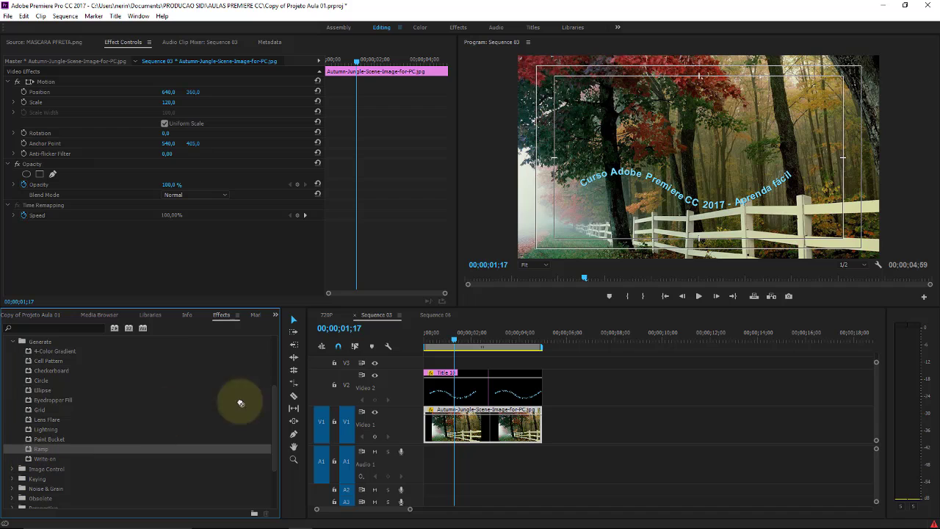
# - Apply Ramp to the forest clip with a pure red FF0000 Start Color
pyautogui.moveTo(29, 452); pyautogui.dragTo(466, 415)
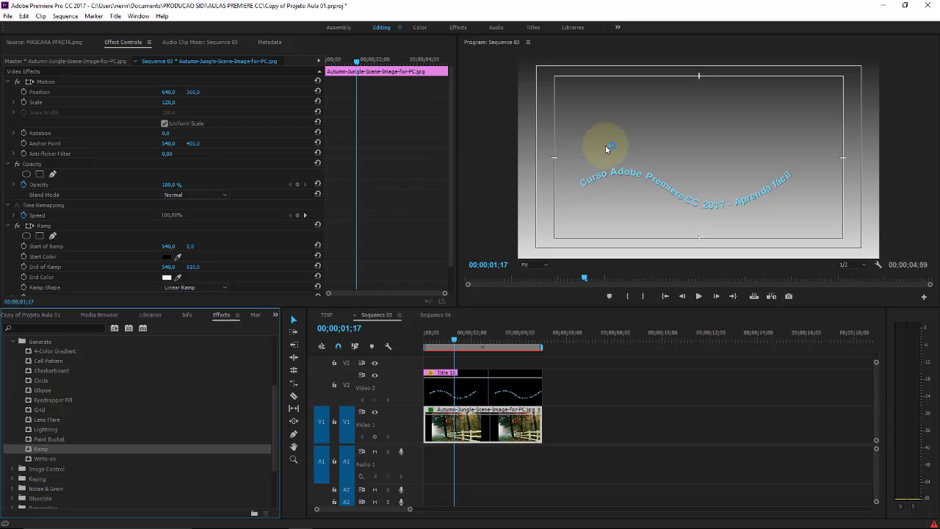
pyautogui.click(166, 260)
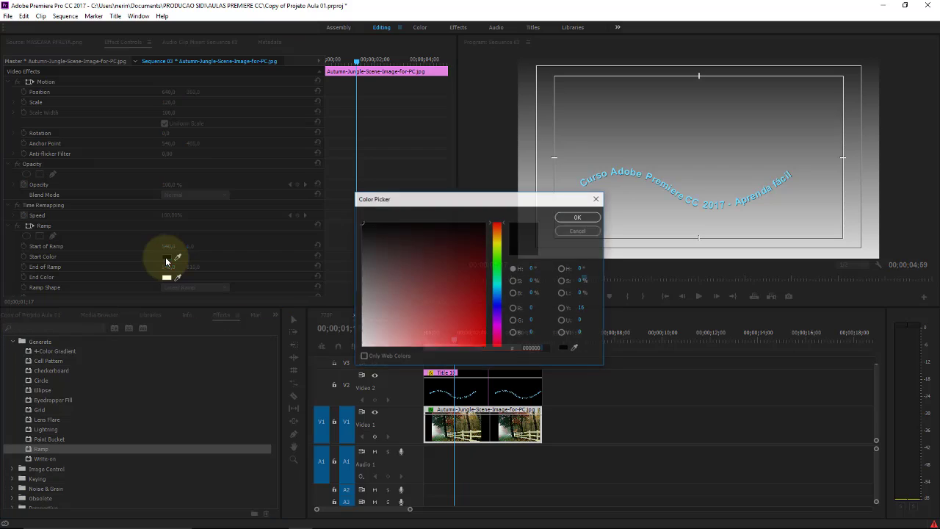
pyautogui.moveTo(471, 281); pyautogui.dragTo(527, 347)
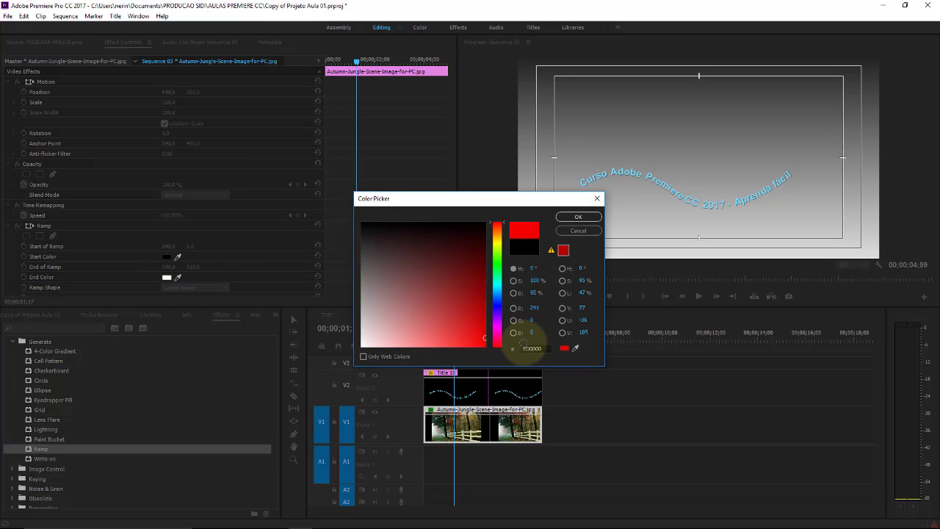
pyautogui.click(573, 217)
# - Make the Ramp End Color black and move Start of Ramp to 695,0/0,0
pyautogui.click(169, 278)
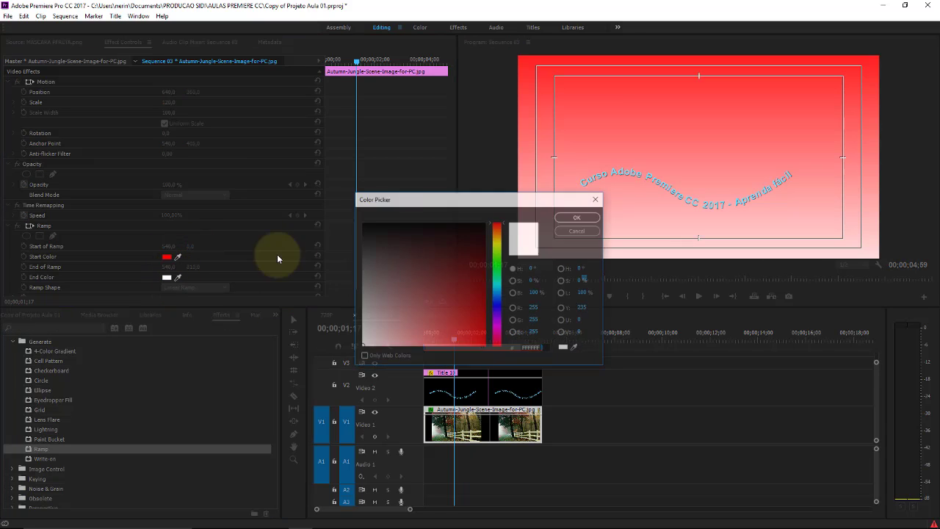
pyautogui.click(367, 343)
pyautogui.click(571, 218)
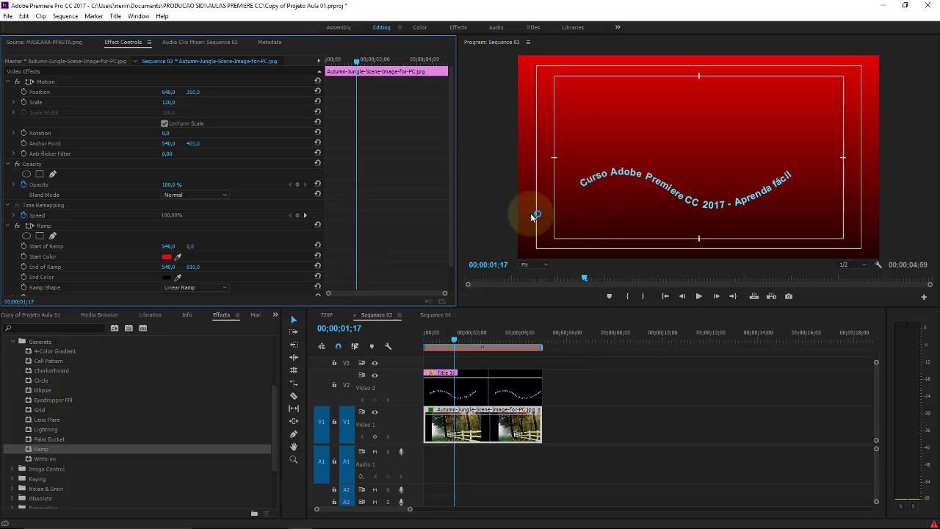
pyautogui.moveTo(168, 246); pyautogui.dragTo(33, 249)
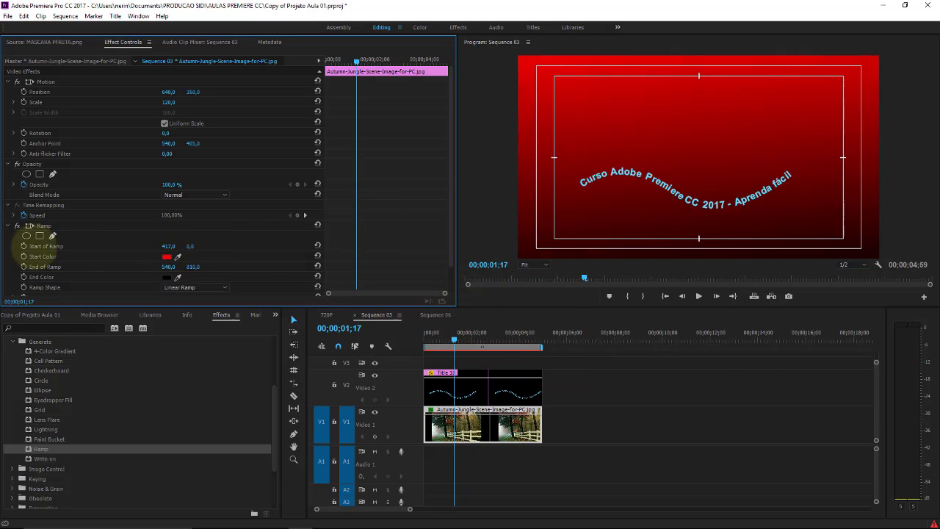
pyautogui.moveTo(168, 246)
pyautogui.mouseDown()
pyautogui.moveTo(270, 209)
pyautogui.moveTo(436, 208)
pyautogui.moveTo(1, 257)
pyautogui.mouseUp()
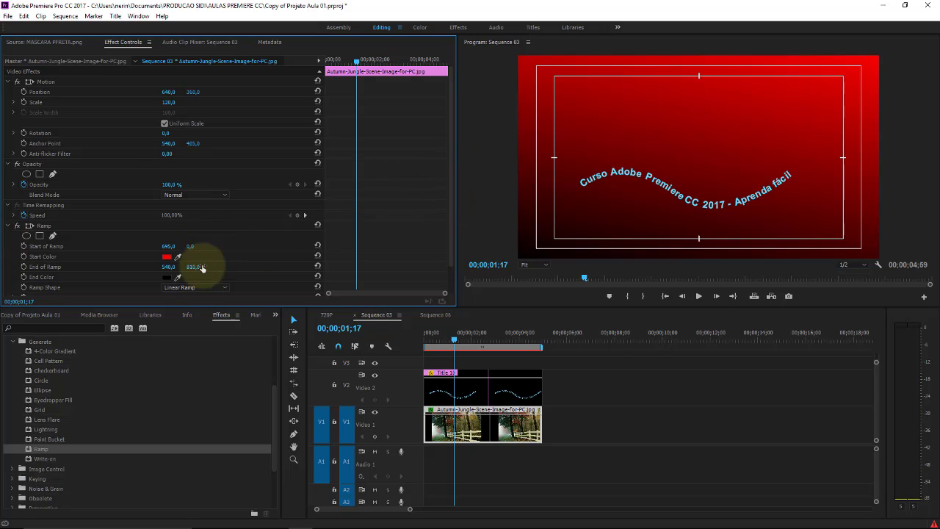
# - Set Ramp Shape to Radial Ramp and shift the End of Ramp to 389,0/810,0
pyautogui.click(211, 288)
pyautogui.click(206, 309)
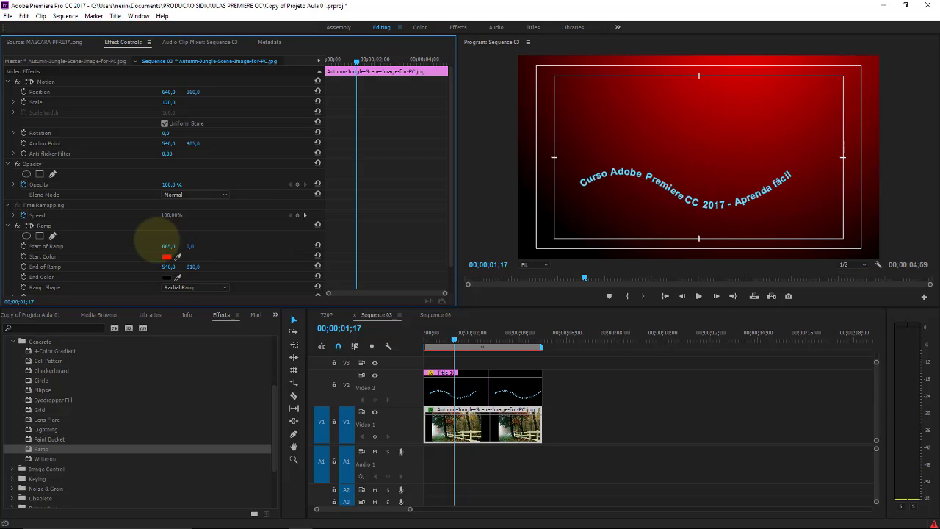
pyautogui.moveTo(168, 267); pyautogui.dragTo(170, 266)
pyautogui.moveTo(237, 252); pyautogui.dragTo(411, 228)
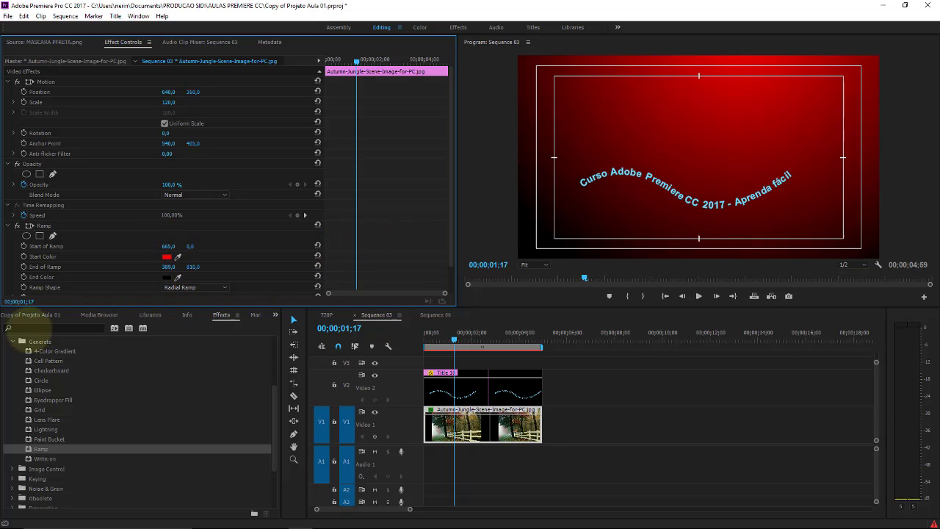